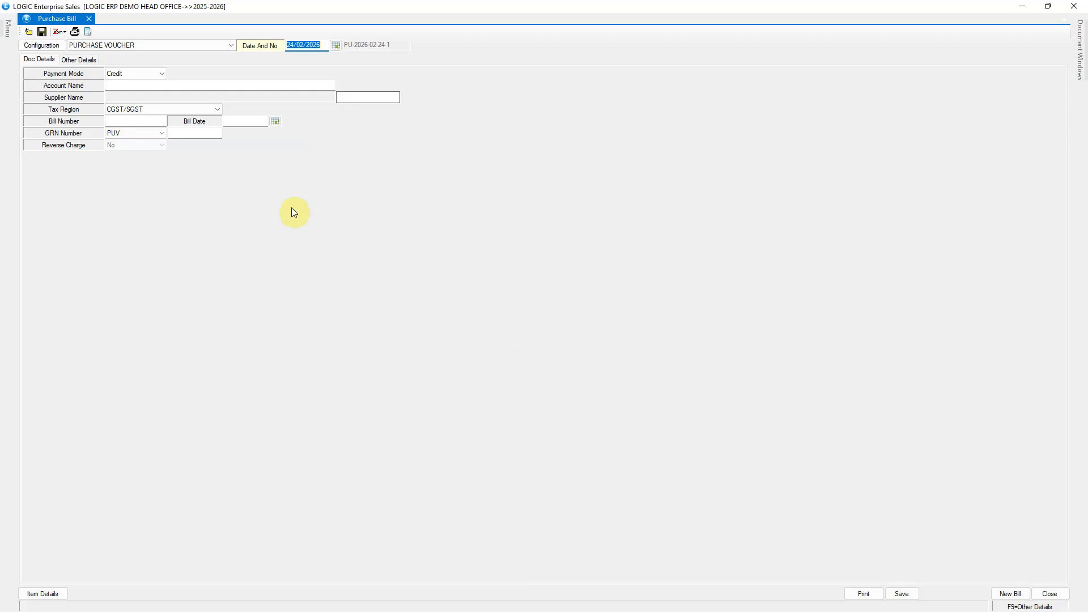
Set the purchase bill's date to 25/12/2025.
{"action": "left_click_drag", "start_coordinate": [328, 46], "coordinate": [283, 47]}
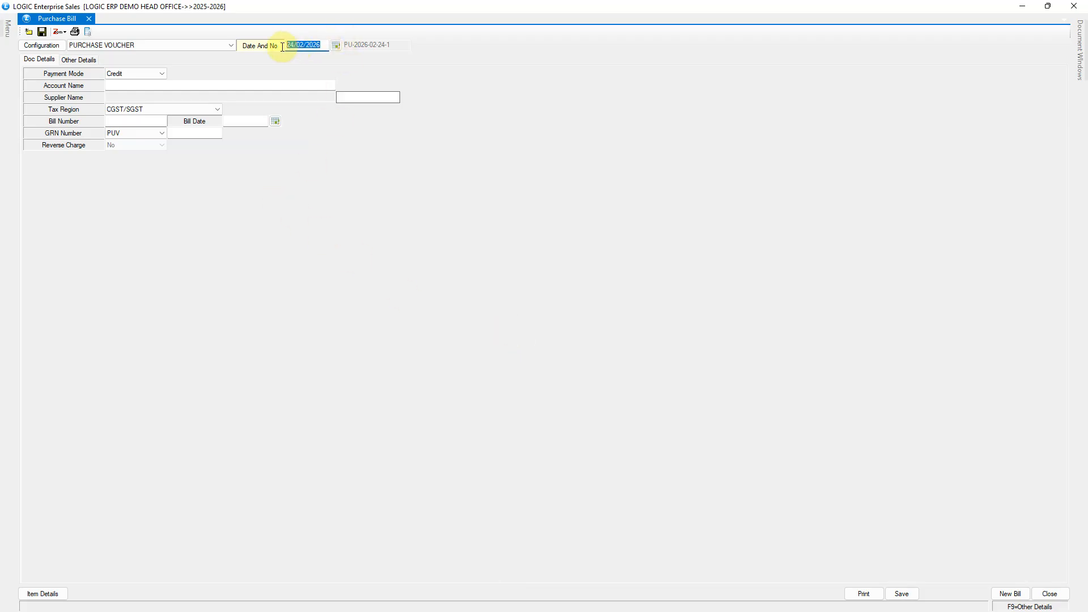
{"action": "type", "text": "25/12"}
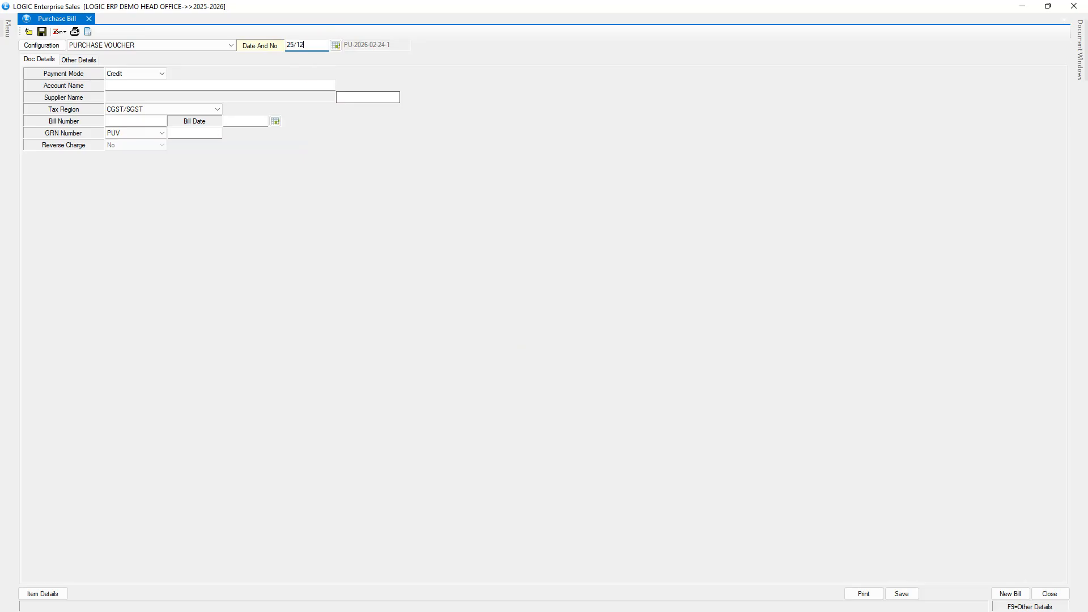
{"action": "key", "text": "Return"}
Choose the supplier account LOGIC ERP NEXT for the purchase bill and enter bill number GST1112333.
{"action": "left_click", "coordinate": [163, 85]}
{"action": "type", "text": "LOGIC"}
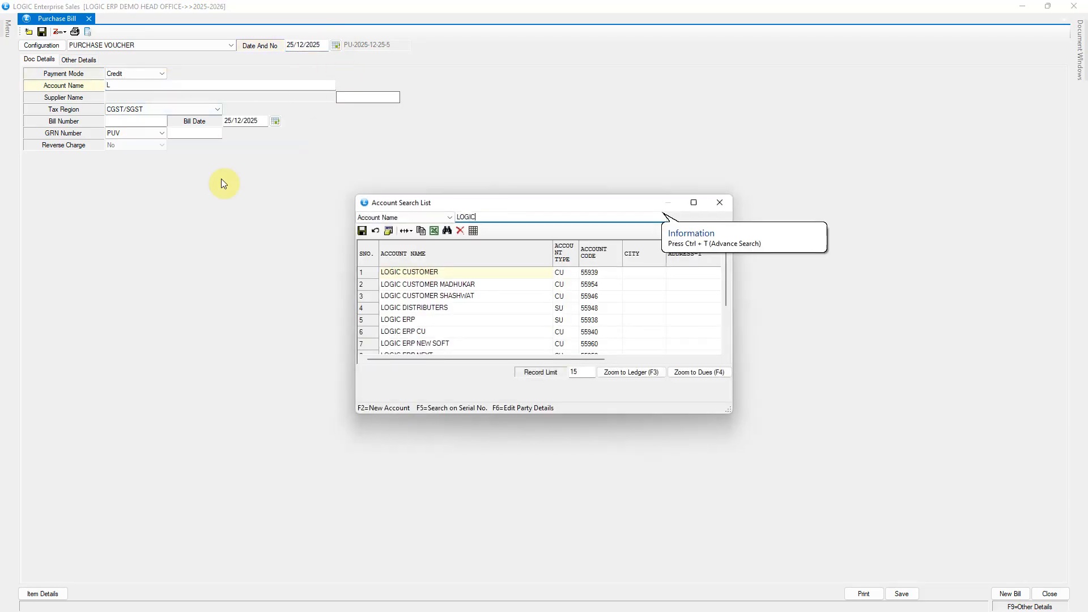
{"action": "key", "text": "Down"}
{"action": "key", "text": "Down"}
{"action": "key", "text": "Down"}
{"action": "key", "text": "Down"}
{"action": "key", "text": "Down"}
{"action": "key", "text": "Down"}
{"action": "key", "text": "Down"}
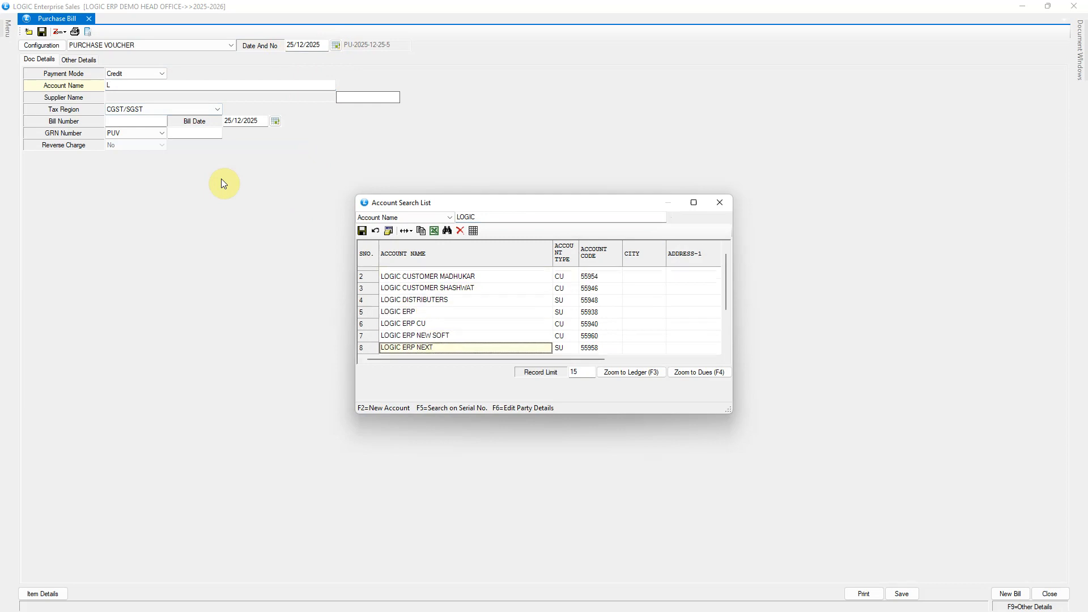
{"action": "key", "text": "Return"}
{"action": "key", "text": "Return"}
{"action": "type", "text": "GST1112333"}
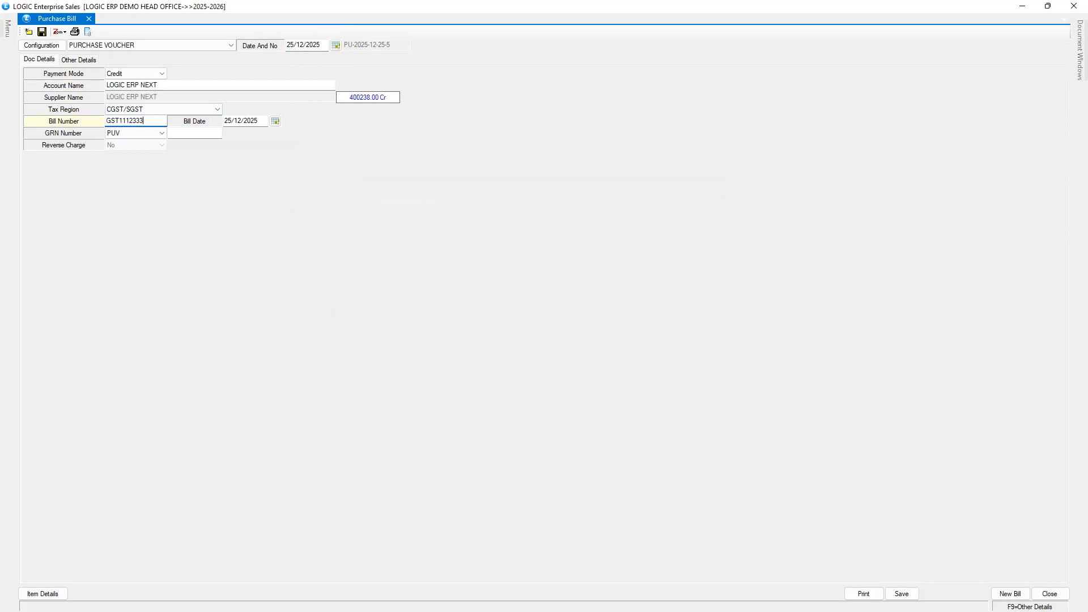
Retrieve the supplier's purchase challan LOG123 dated 18/12/2025 into the bill's item details.
{"action": "left_click", "coordinate": [64, 592]}
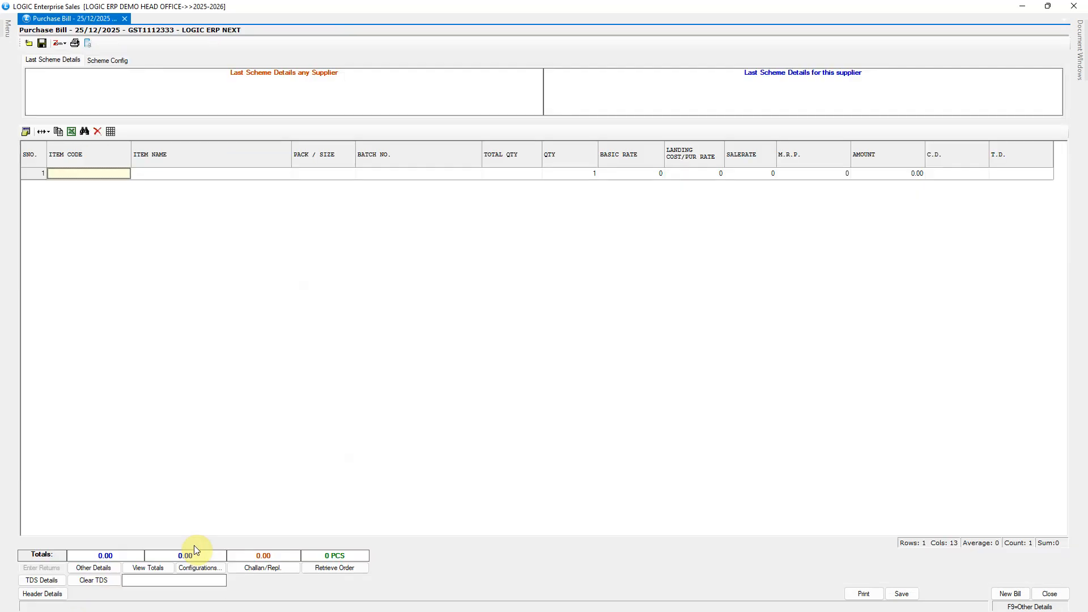
{"action": "left_click", "coordinate": [262, 569]}
{"action": "left_click", "coordinate": [383, 297]}
{"action": "left_click", "coordinate": [411, 295]}
{"action": "left_click", "coordinate": [437, 300]}
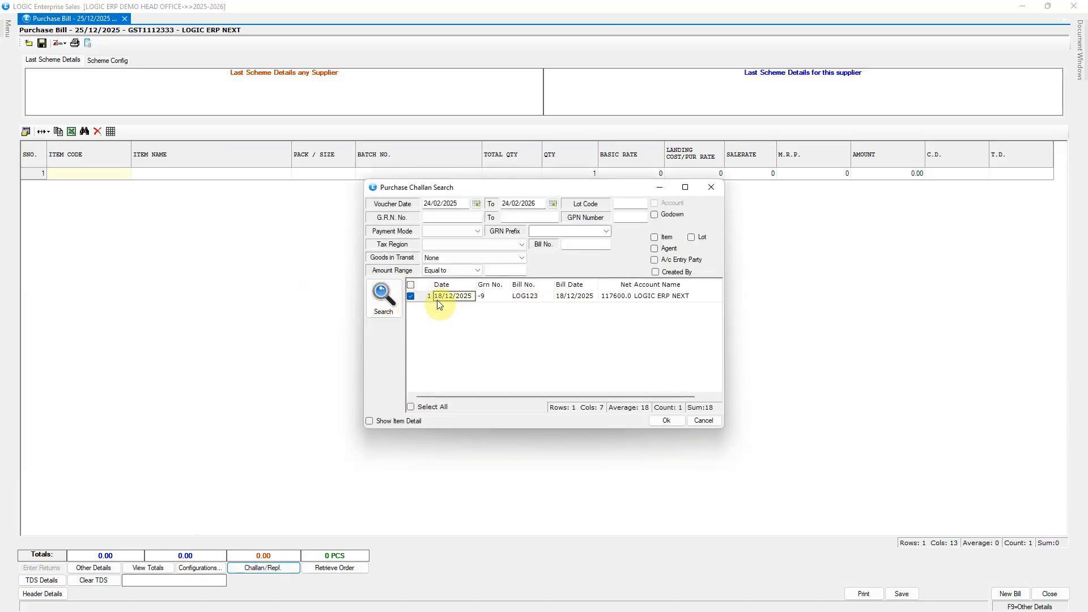
{"action": "left_click", "coordinate": [665, 420]}
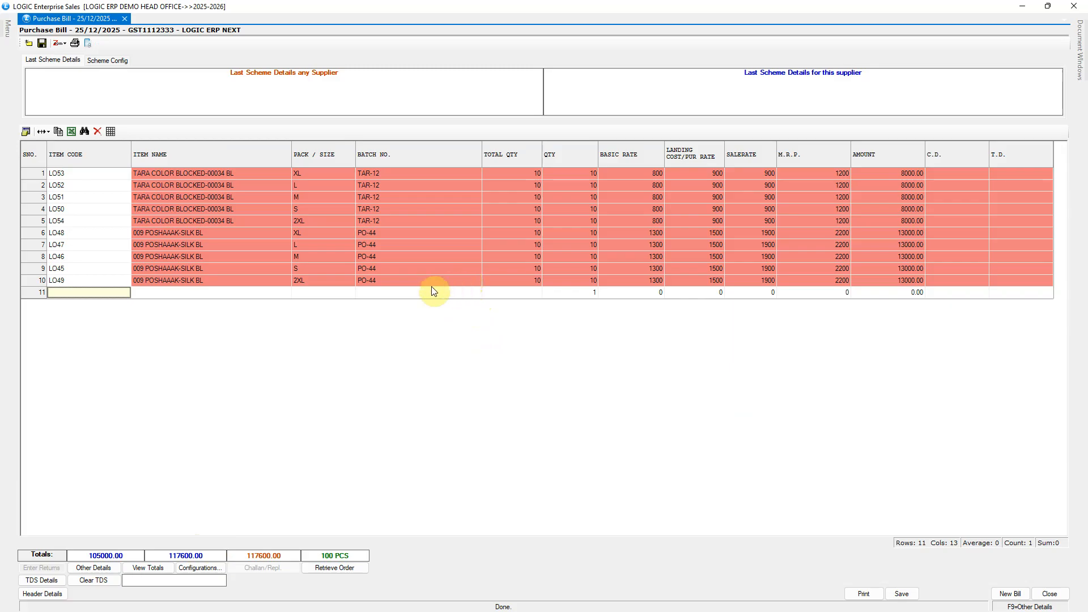
Save the purchase bill with MAIN as the stock godown.
{"action": "left_click", "coordinate": [648, 176]}
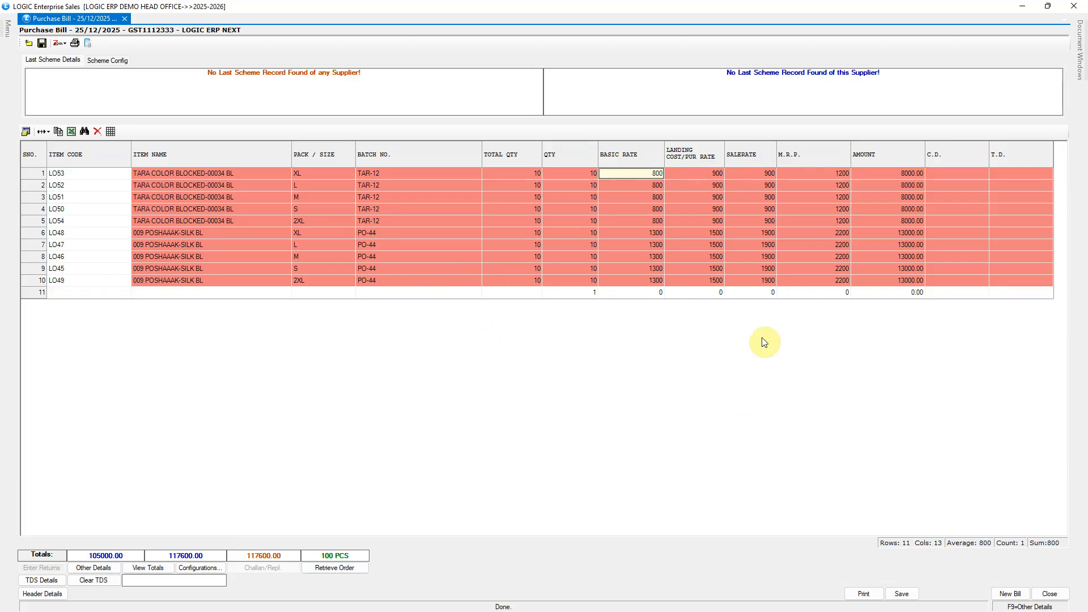
{"action": "key", "text": "alt+s"}
{"action": "left_click", "coordinate": [533, 351]}
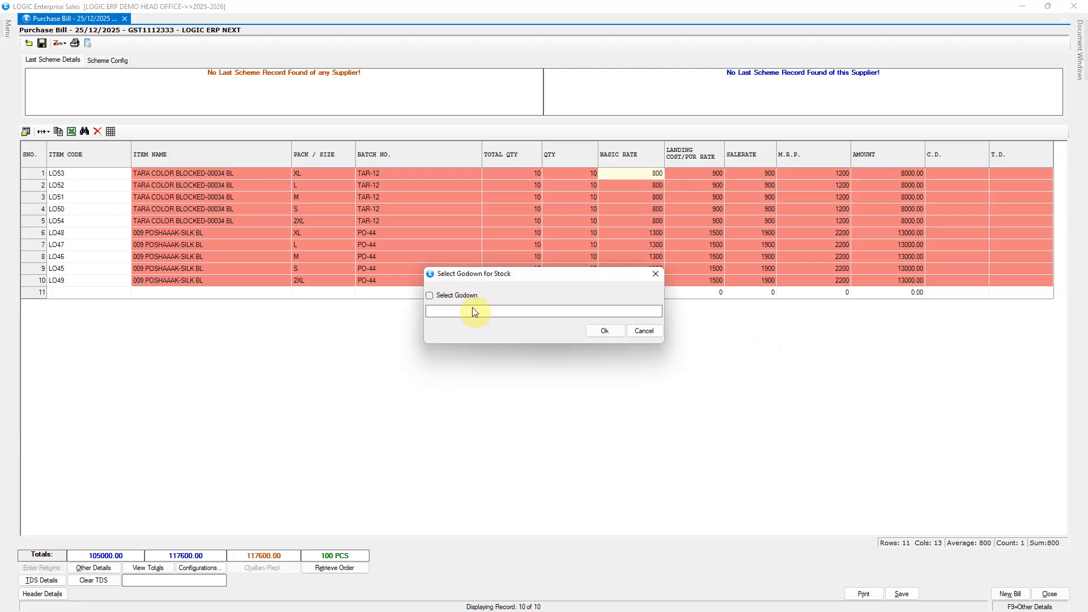
{"action": "left_click", "coordinate": [466, 306]}
{"action": "left_click", "coordinate": [444, 309]}
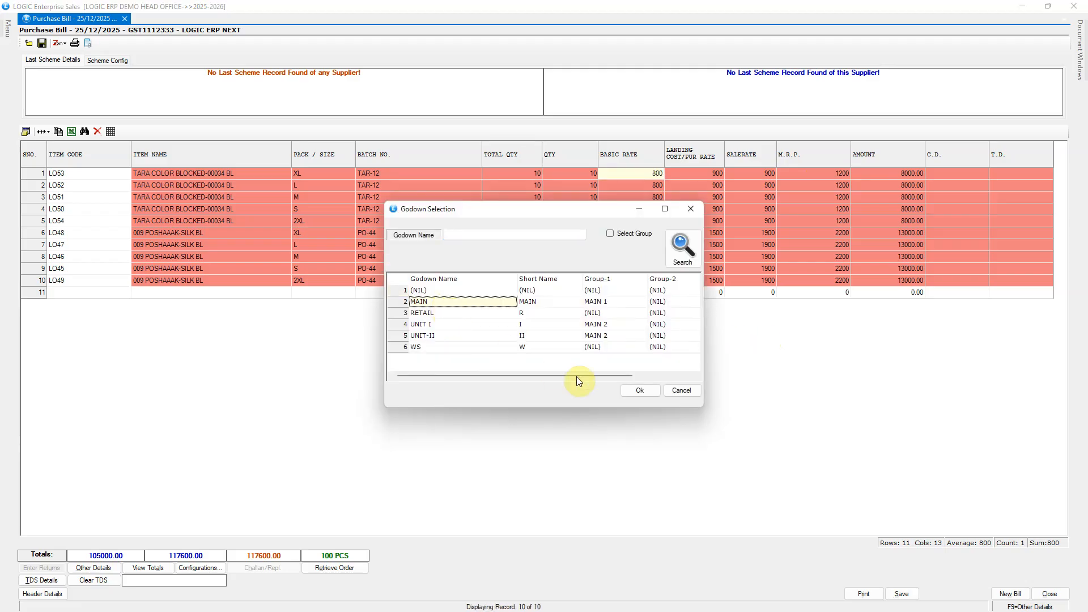
{"action": "left_click", "coordinate": [644, 389]}
{"action": "left_click", "coordinate": [603, 331]}
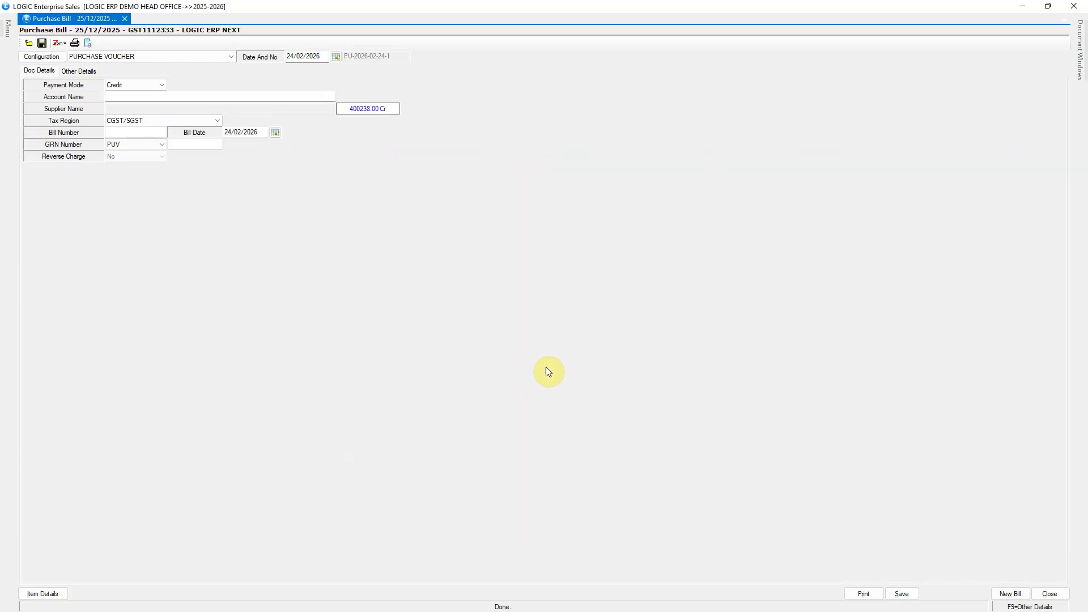
Search the saved purchase bills and reopen bill GST1112333 of 25/12/2025 for modification.
{"action": "left_click", "coordinate": [35, 593]}
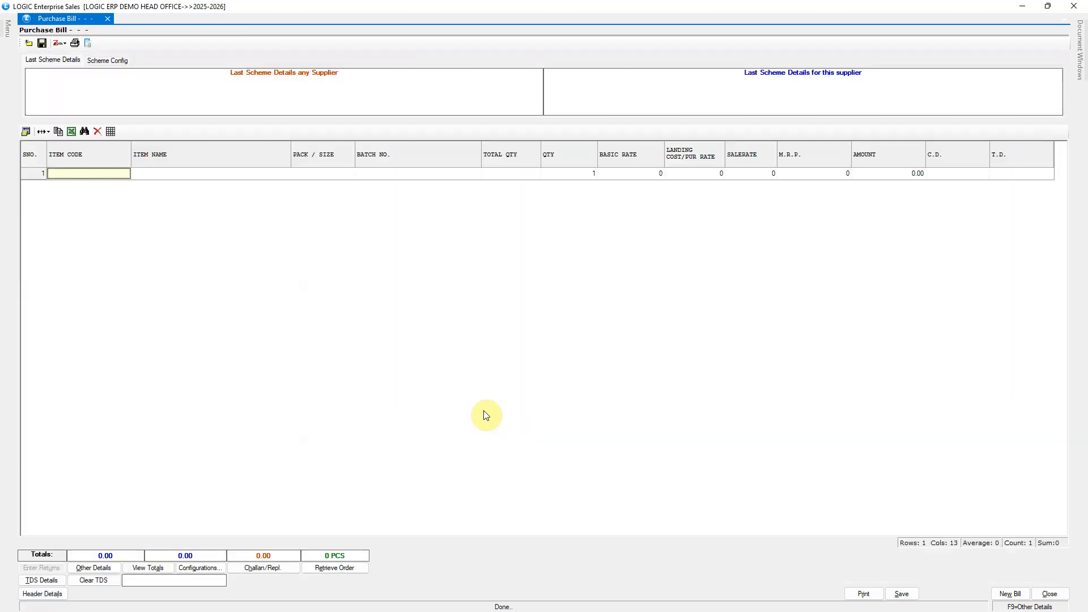
{"action": "left_click", "coordinate": [937, 594]}
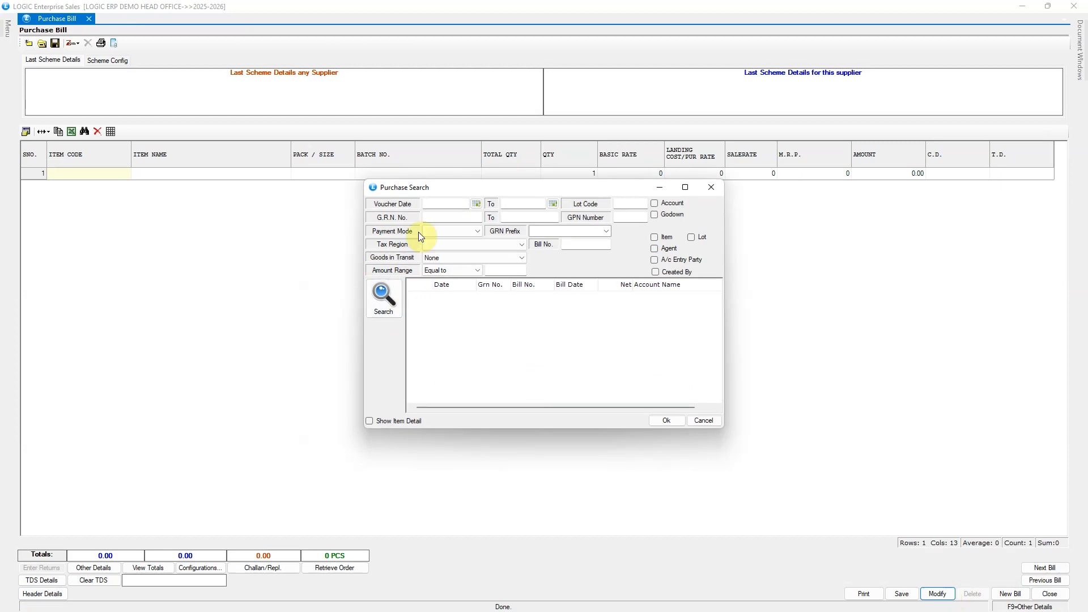
{"action": "left_click", "coordinate": [384, 296]}
{"action": "left_click", "coordinate": [519, 375]}
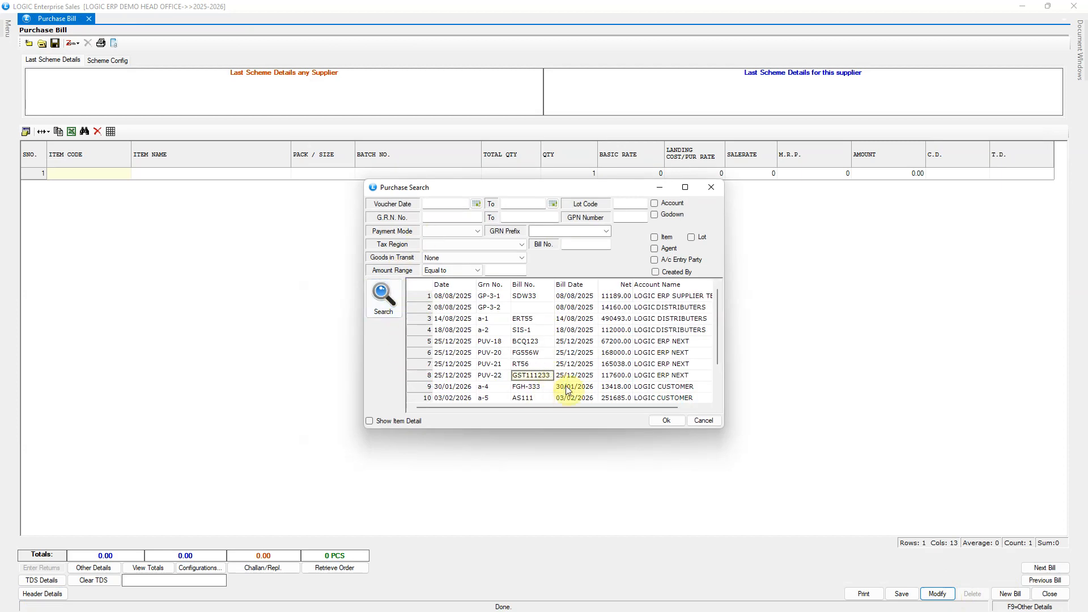
{"action": "left_click", "coordinate": [666, 420]}
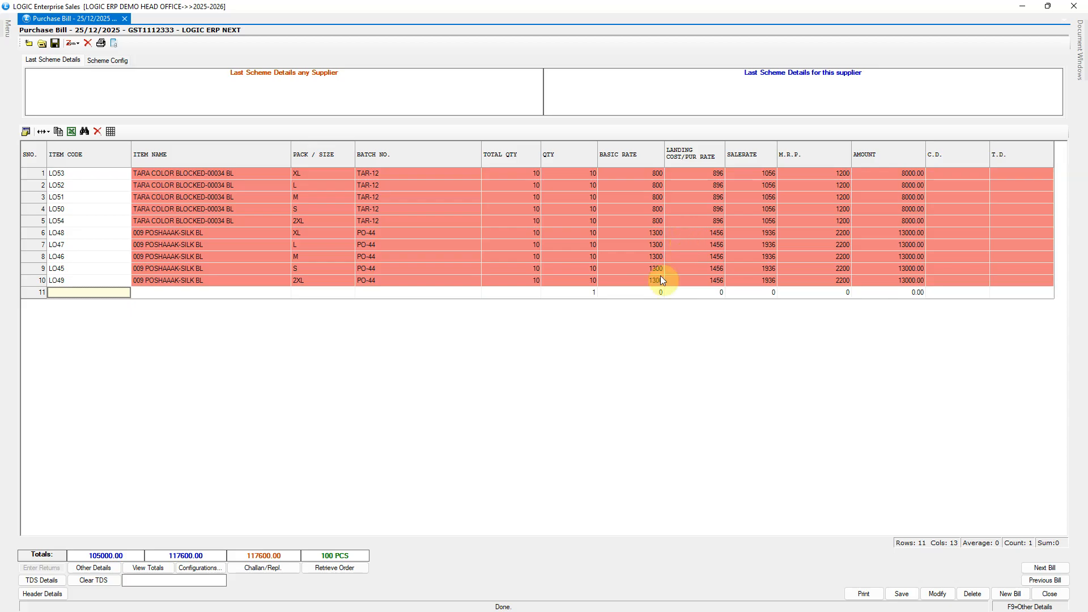
Enter item code LO50 on a new bill row and check the rates in its TAR-12 lot details without changing them.
{"action": "type", "text": "LO50"}
{"action": "key", "text": "Return"}
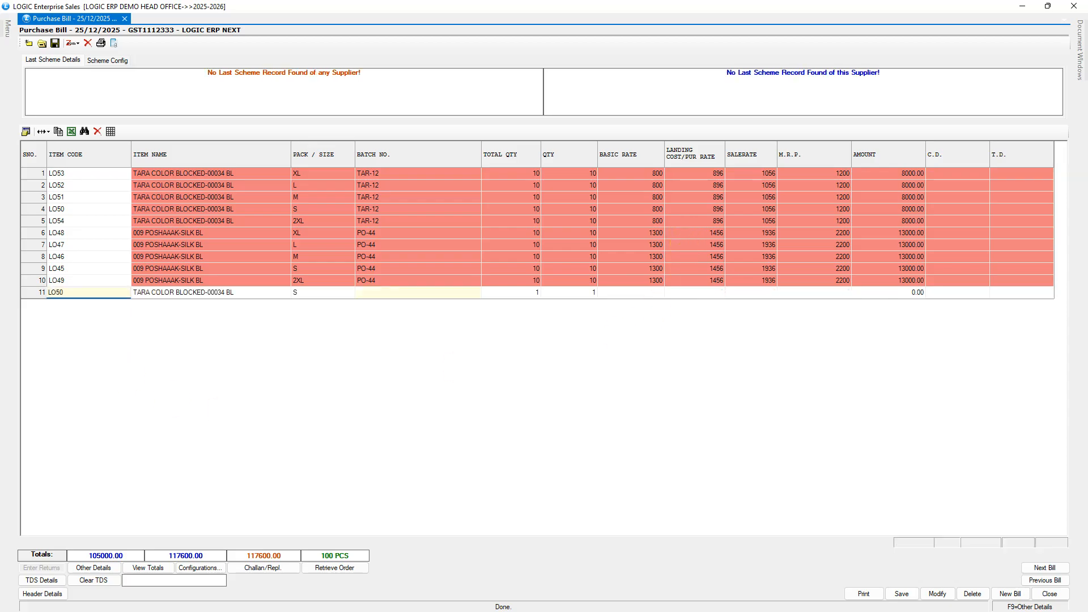
{"action": "left_click", "coordinate": [406, 281]}
{"action": "left_click_drag", "start_coordinate": [541, 204], "coordinate": [546, 280]}
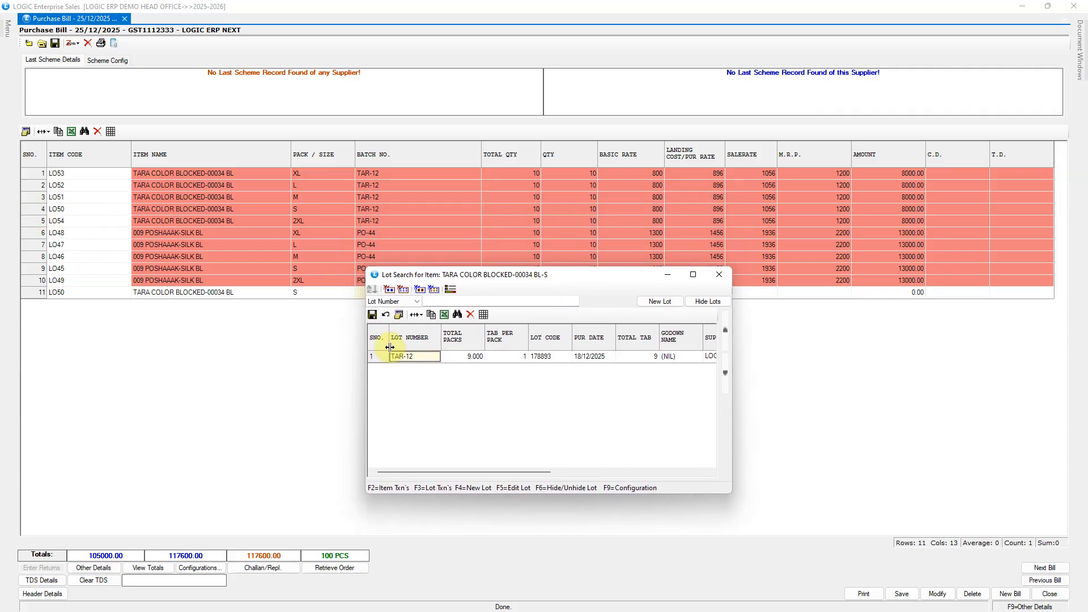
{"action": "key", "text": "F5"}
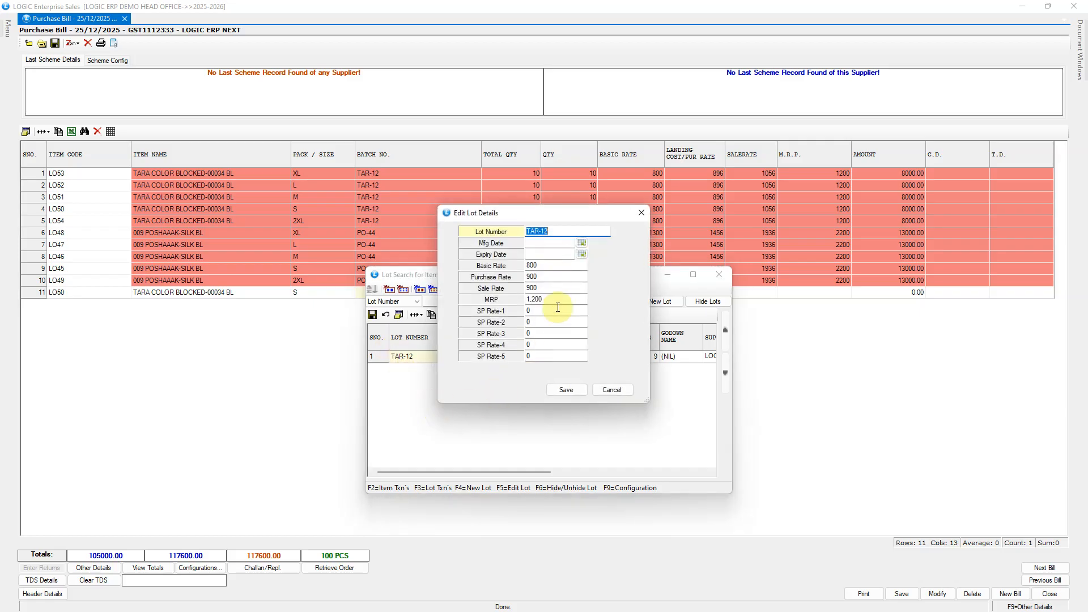
{"action": "left_click_drag", "start_coordinate": [567, 215], "coordinate": [562, 263]}
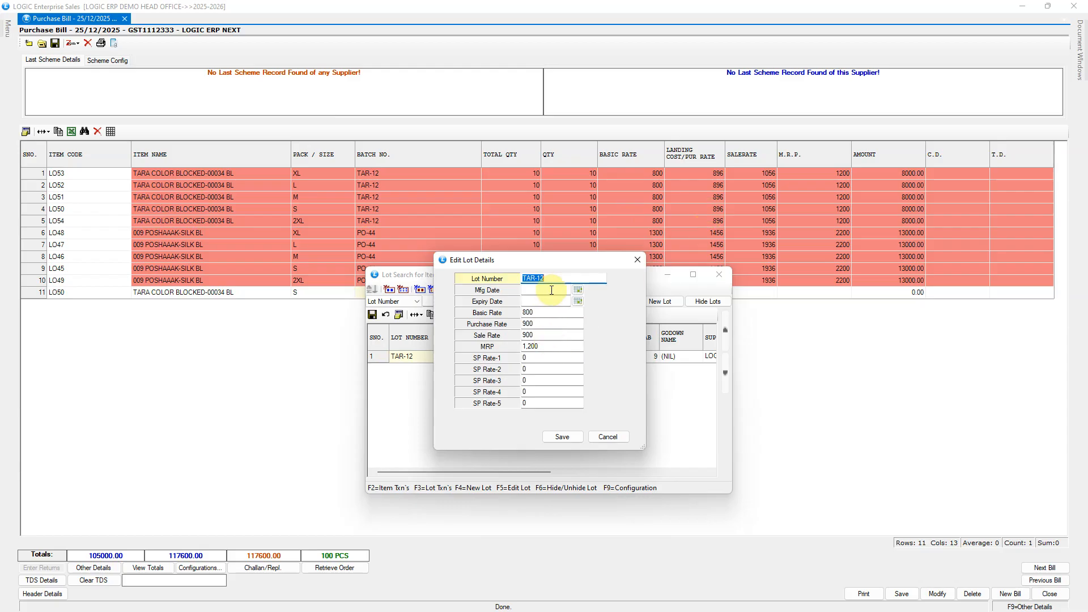
{"action": "left_click", "coordinate": [608, 437]}
{"action": "left_click", "coordinate": [725, 273]}
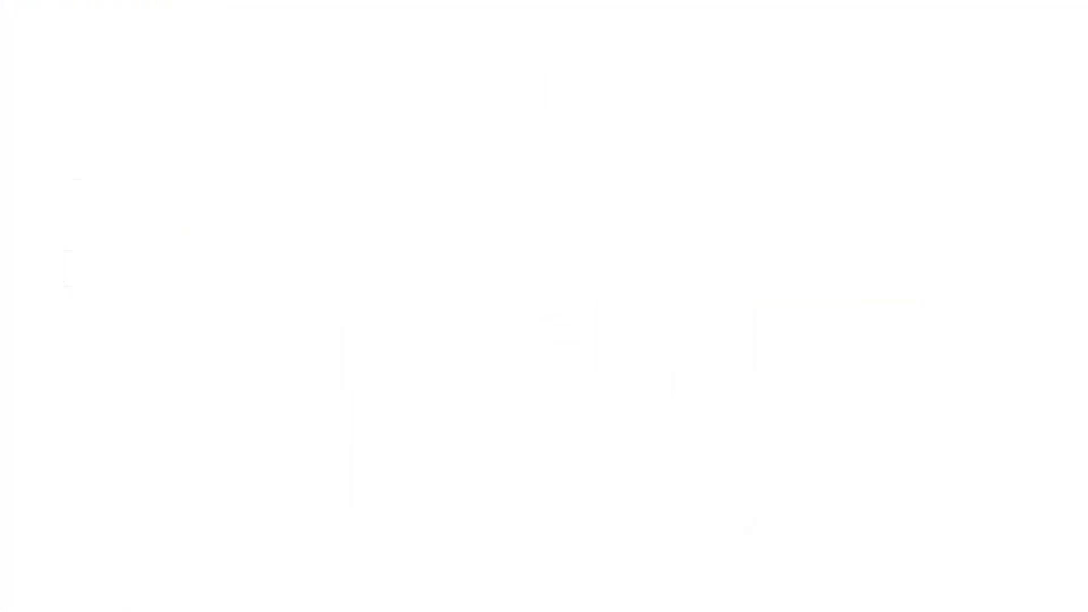
Set the date-wise stock query's start date to 18/12/2025 and create the report.
{"action": "left_click_drag", "start_coordinate": [126, 91], "coordinate": [78, 90]}
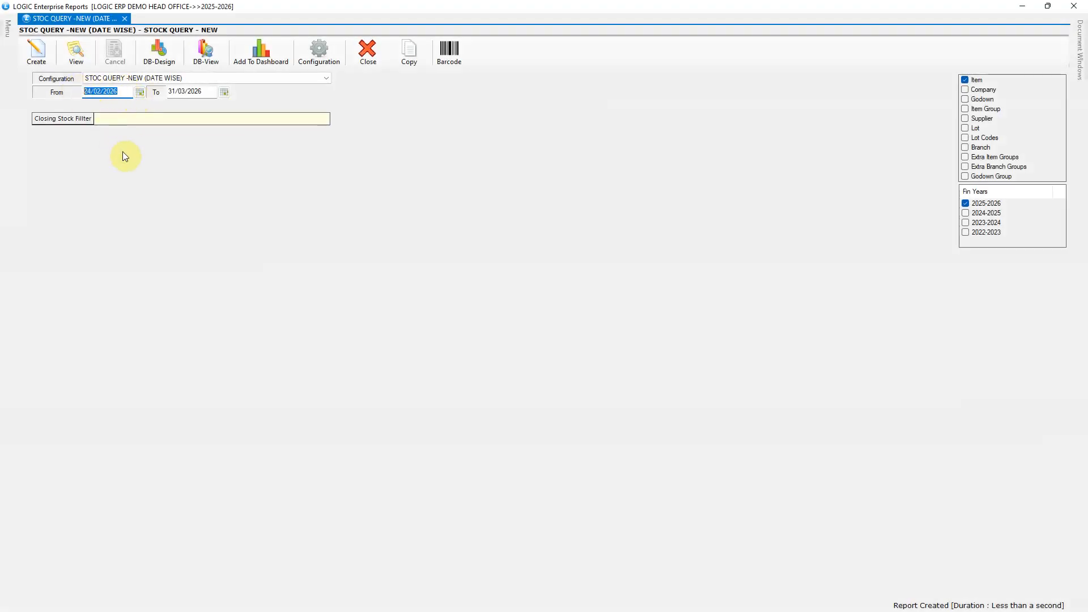
{"action": "type", "text": "18/12/2025"}
{"action": "key", "text": "Tab"}
{"action": "left_click", "coordinate": [35, 51]}
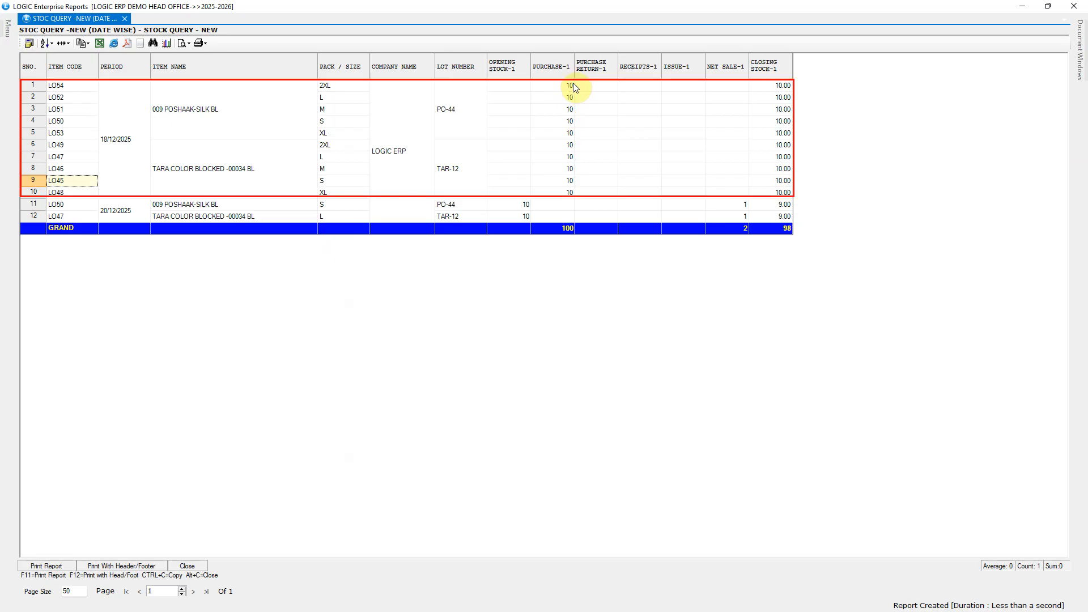
Examine the stock report's purchase quantities for 18/12/2025 and the opening stock and net sales for 20/12/2025.
{"action": "left_click_drag", "start_coordinate": [574, 87], "coordinate": [573, 193]}
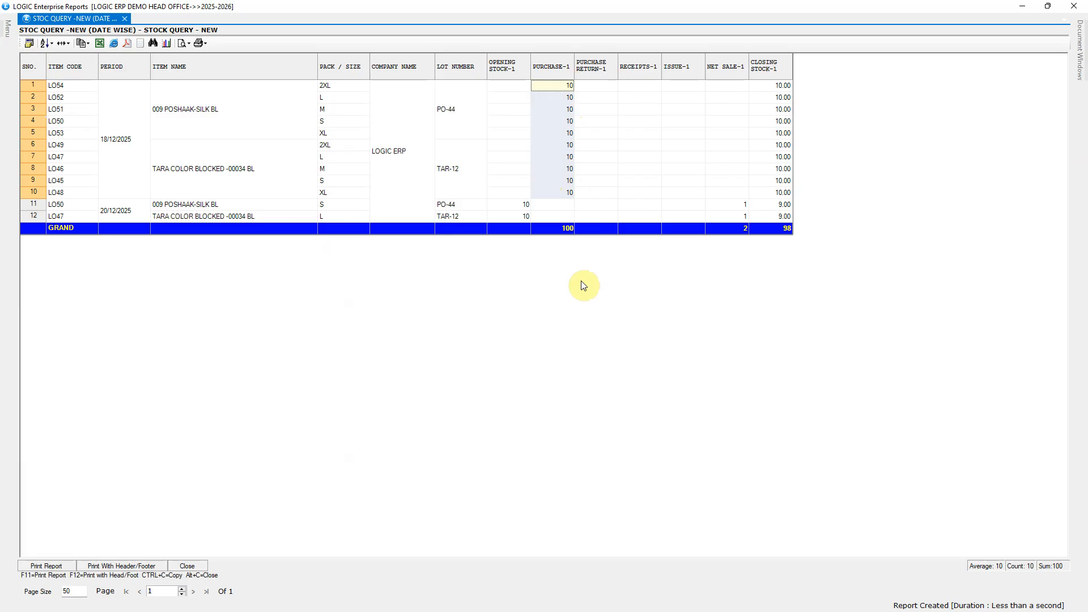
{"action": "left_click", "coordinate": [120, 212]}
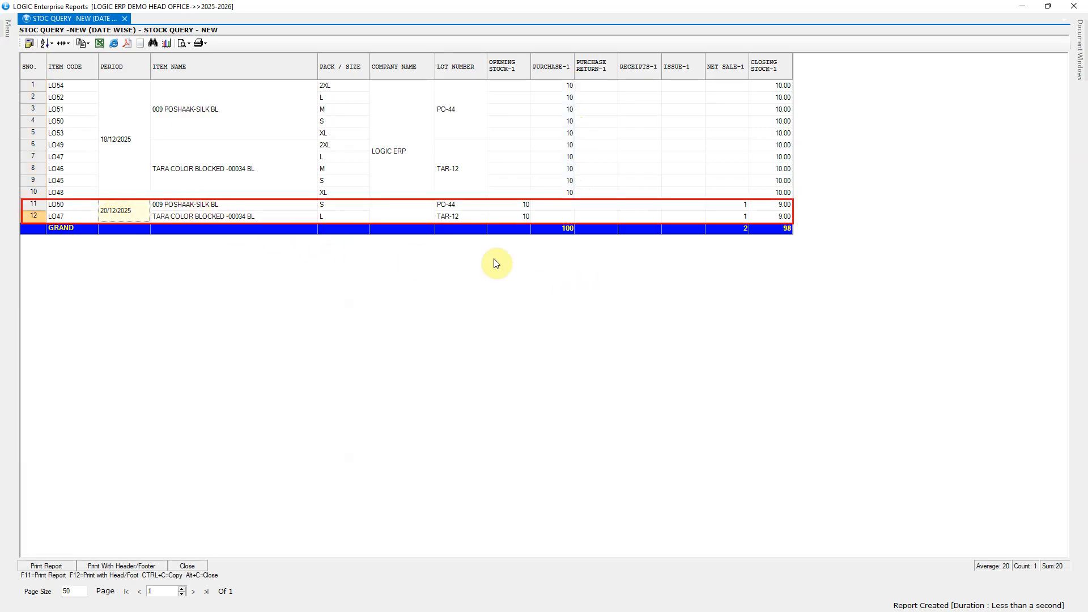
{"action": "left_click", "coordinate": [526, 206]}
{"action": "left_click", "coordinate": [746, 218]}
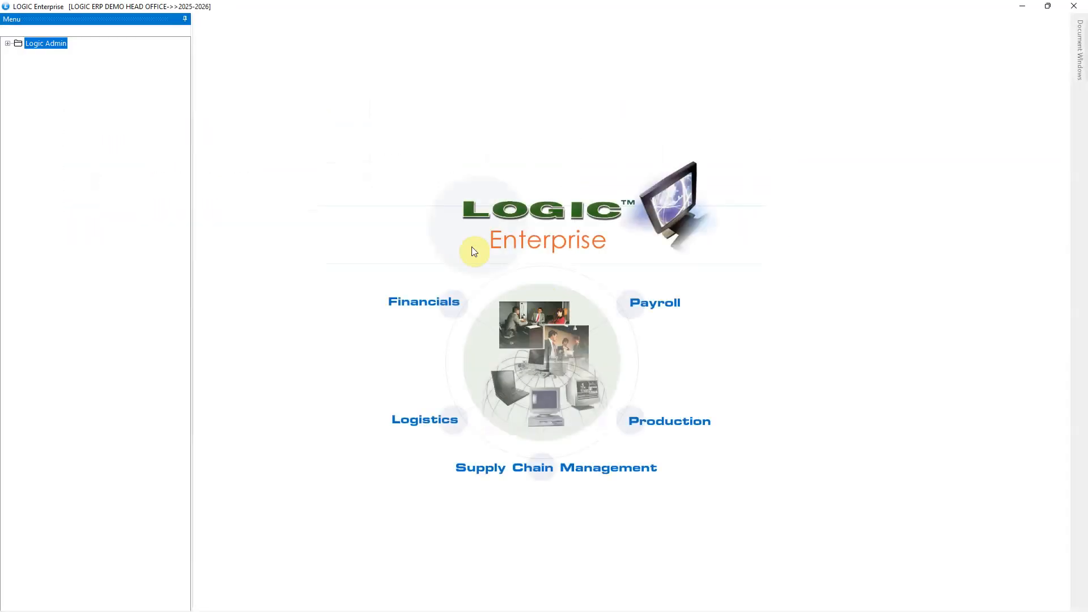
Disable "Do not allow change in rates of transacted Lots" in the global purchase settings and save with modification reason "sss".
{"action": "left_click", "coordinate": [8, 44]}
{"action": "left_click", "coordinate": [61, 134]}
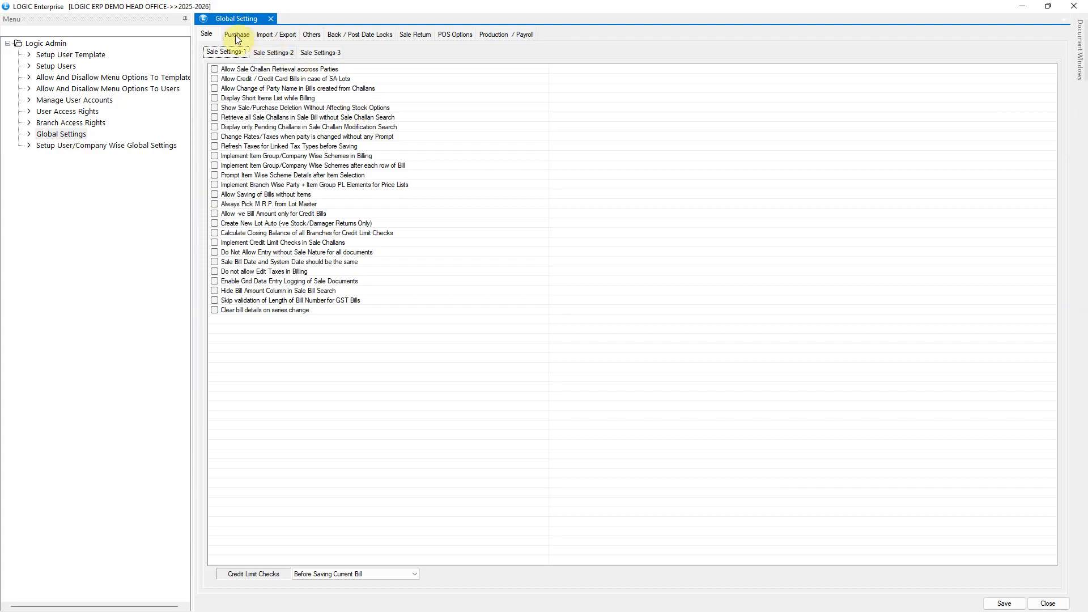
{"action": "left_click", "coordinate": [236, 36]}
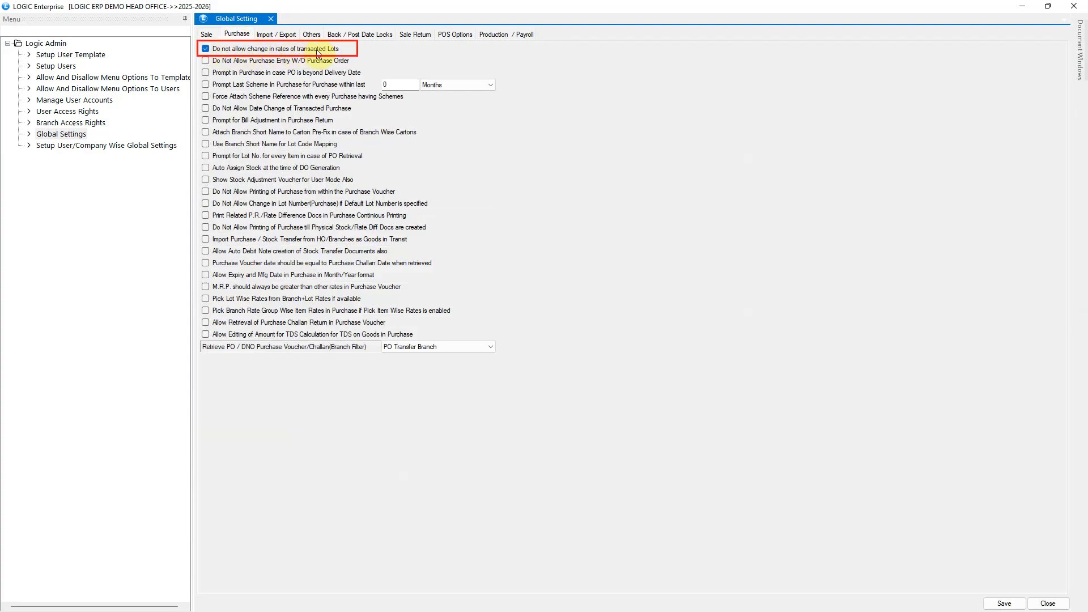
{"action": "left_click", "coordinate": [205, 49]}
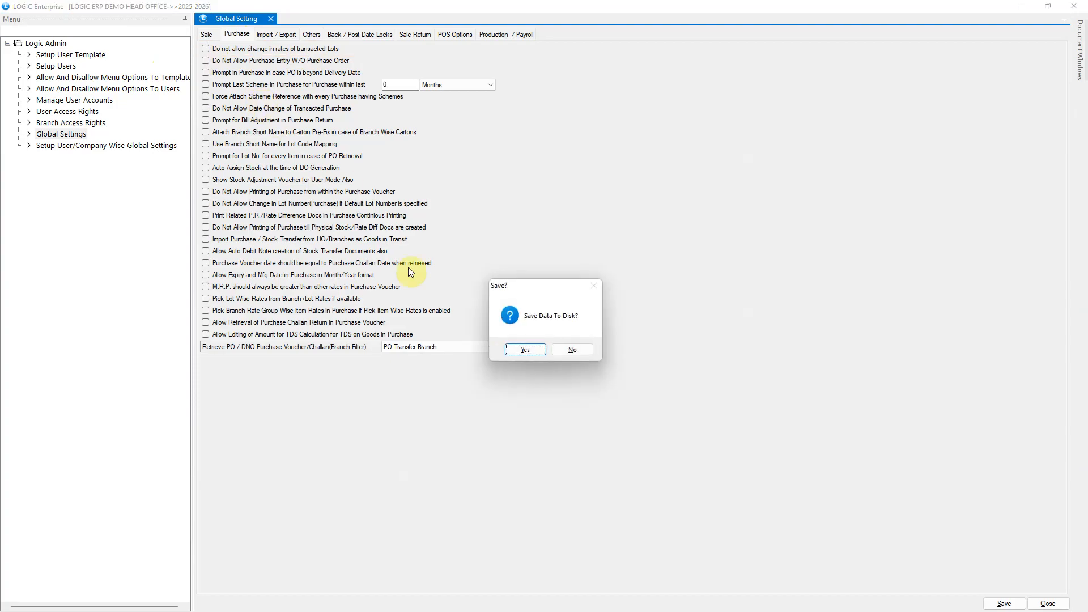
{"action": "left_click", "coordinate": [517, 352]}
{"action": "type", "text": "sss"}
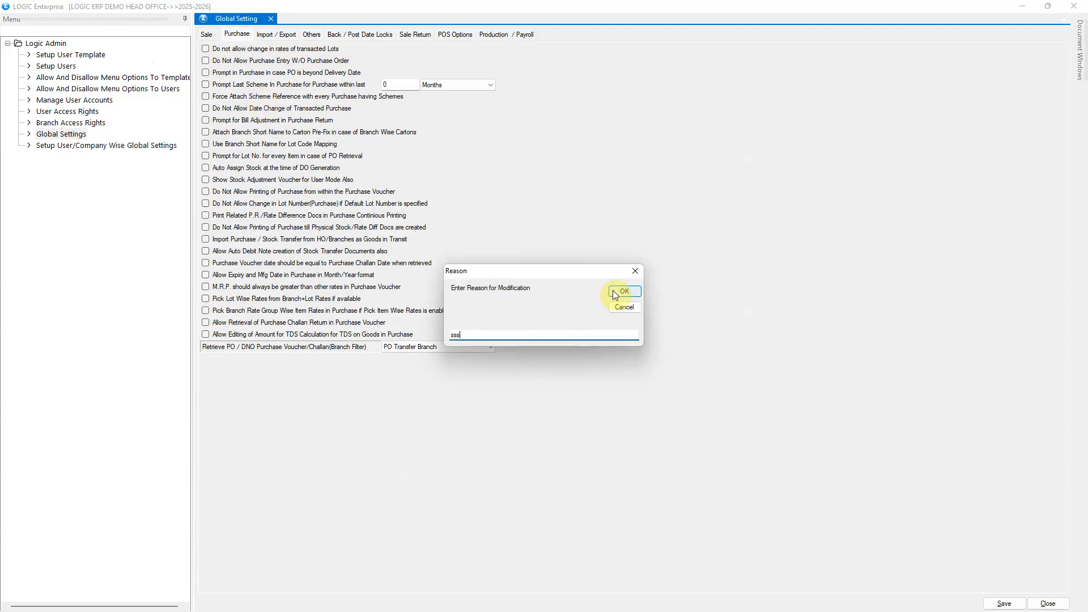
{"action": "left_click", "coordinate": [620, 292]}
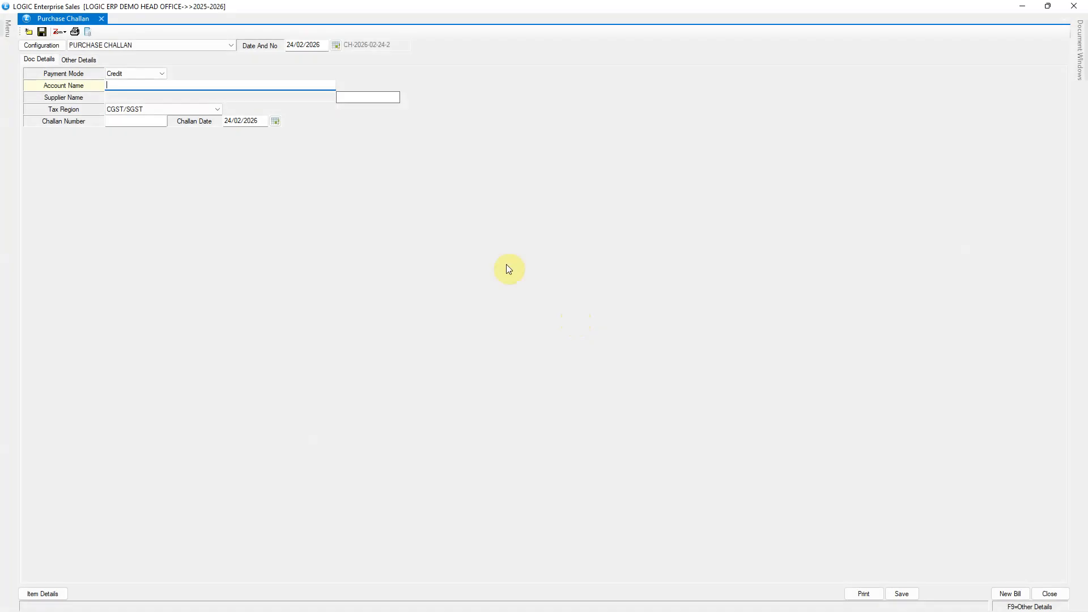
Set the new purchase challan's date to 18/12/2025.
{"action": "left_click_drag", "start_coordinate": [326, 47], "coordinate": [284, 50]}
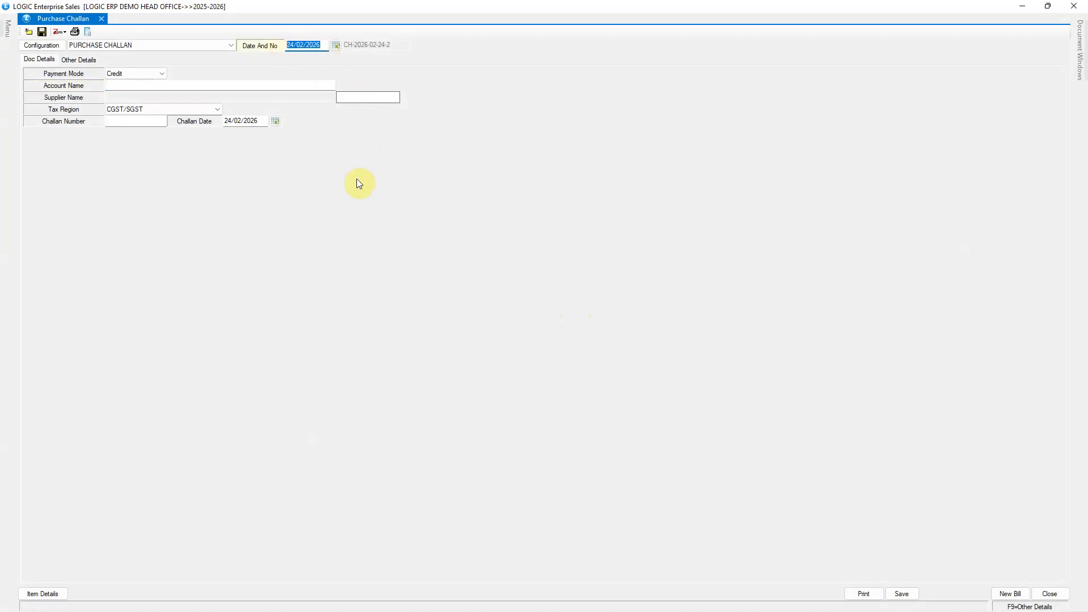
{"action": "type", "text": "18/12/2025"}
{"action": "key", "text": "Return"}
Choose the supplier account LOGIC ERP NEXT for the purchase challan and enter challan number CH-454545.
{"action": "type", "text": "LOGIC"}
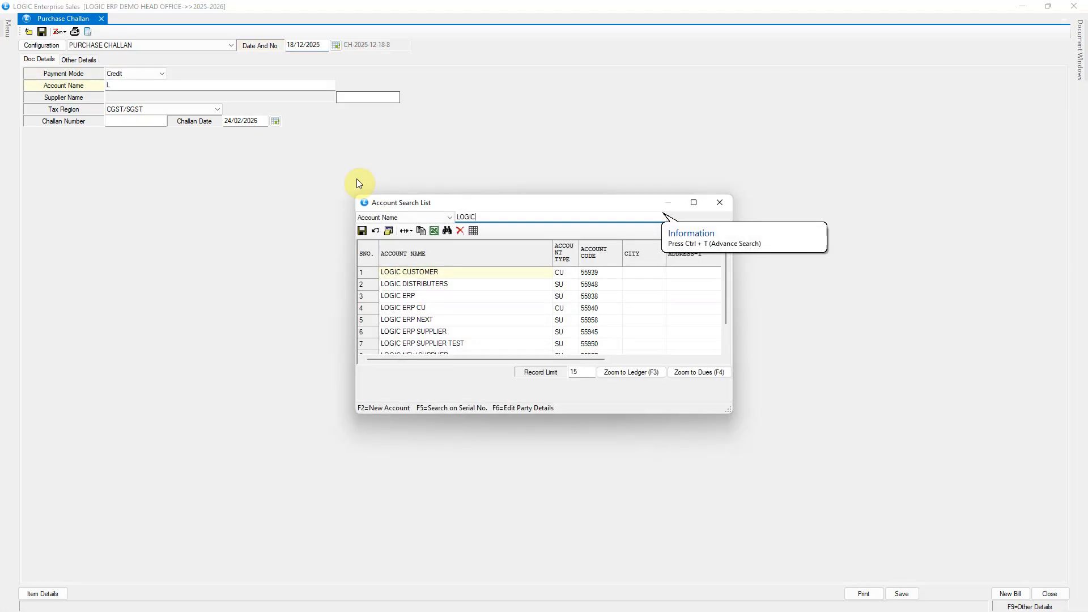
{"action": "key", "text": "Down"}
{"action": "key", "text": "Down"}
{"action": "key", "text": "Down"}
{"action": "key", "text": "Down"}
{"action": "key", "text": "Return"}
{"action": "type", "text": "CH-454545"}
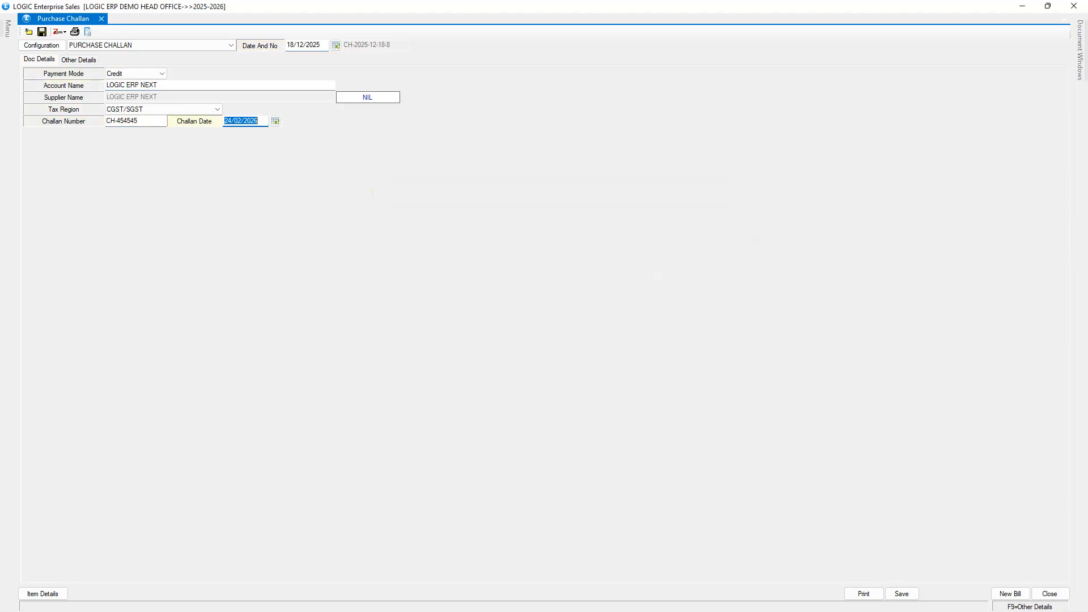
Continue to the challan's item details, search items for 99 and pick 99900001- AACC BL for the first row.
{"action": "key", "text": "Return"}
{"action": "key", "text": "Return"}
{"action": "key", "text": "Return"}
{"action": "type", "text": "99"}
{"action": "double_click", "coordinate": [420, 268]}
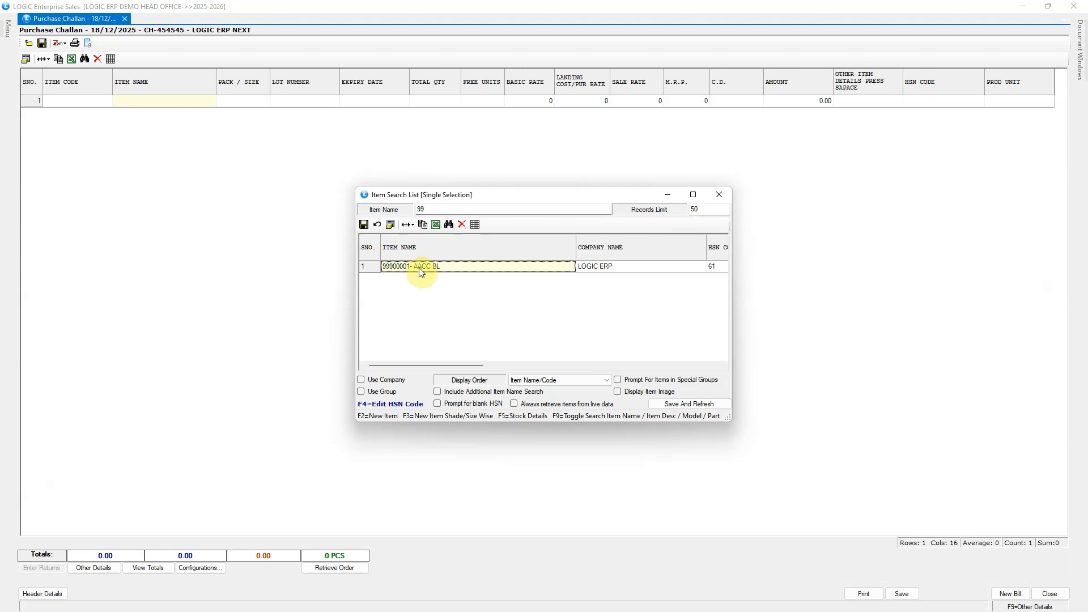
Confirm item 99900001- AACC BL in the purchase challan and enter lot number 999 with a total quantity of 10.
{"action": "key", "text": "Return"}
{"action": "key", "text": "Return"}
{"action": "type", "text": "999"}
{"action": "key", "text": "Return"}
{"action": "key", "text": "Return"}
{"action": "type", "text": "10"}
{"action": "key", "text": "Return"}
Set the 99900001- AACC BL row's basic rate to 700, landing cost to 800 and sale rate to 900.
{"action": "key", "text": "Return"}
{"action": "type", "text": "700"}
{"action": "key", "text": "Return"}
{"action": "type", "text": "800"}
{"action": "key", "text": "Return"}
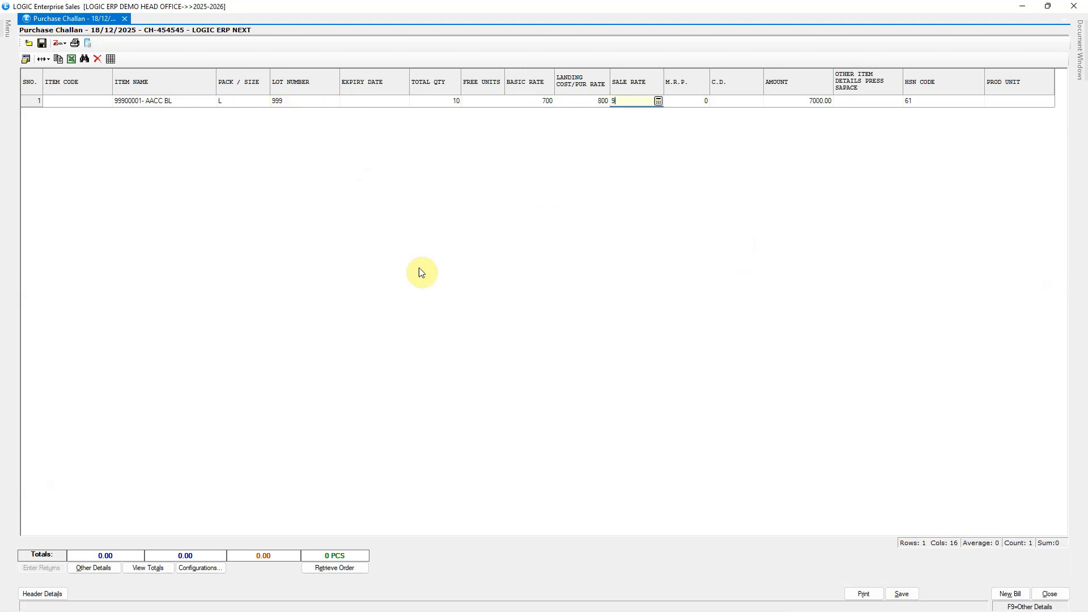
{"action": "type", "text": "900"}
{"action": "key", "text": "Return"}
Enter GC-0001PEP BL with lot GC-12, quantity 10, basic rate 800, landing cost 900, sale rate 100 and M.R.P. 1200, and save the challan.
{"action": "type", "text": "GC-1210800"}
{"action": "key", "text": "Return"}
{"action": "type", "text": "900"}
{"action": "key", "text": "Return"}
{"action": "type", "text": "1000"}
{"action": "key", "text": "Return"}
{"action": "type", "text": "1200"}
{"action": "key", "text": "Return"}
{"action": "key", "text": "Return"}
{"action": "key", "text": "alt+s"}
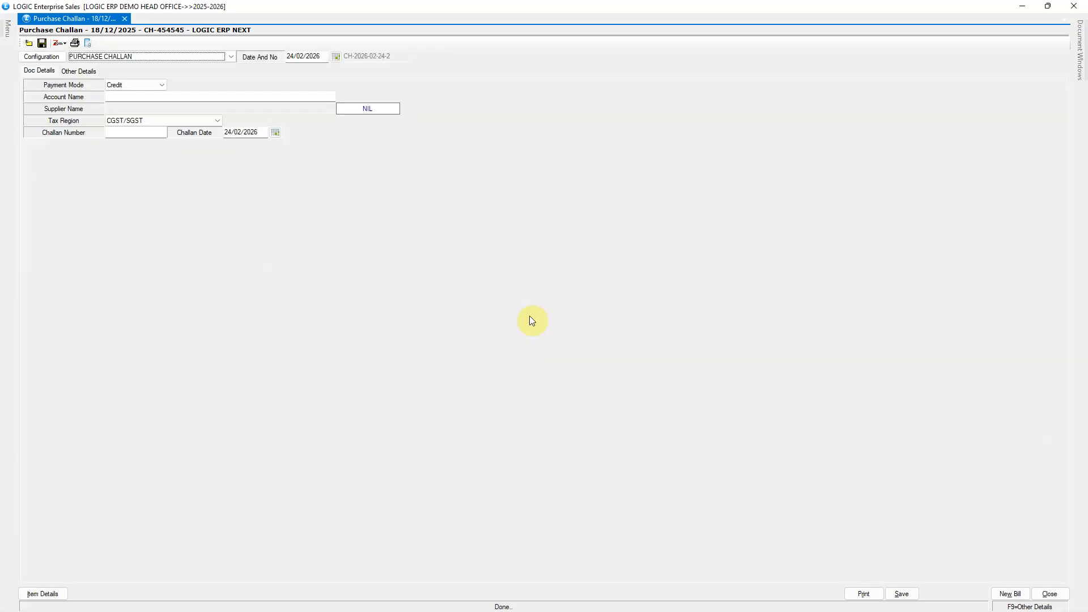
Open a new sale bill from the Billing features and set its payment mode to Cash.
{"action": "mouse_move", "coordinate": [8, 29]}
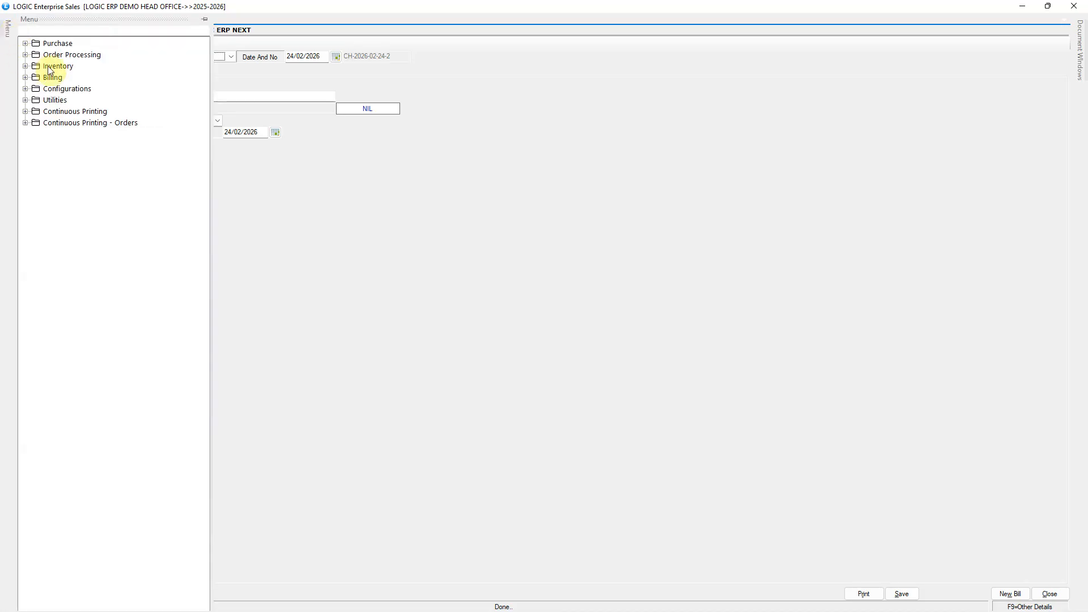
{"action": "left_click", "coordinate": [39, 79]}
{"action": "left_click", "coordinate": [26, 81]}
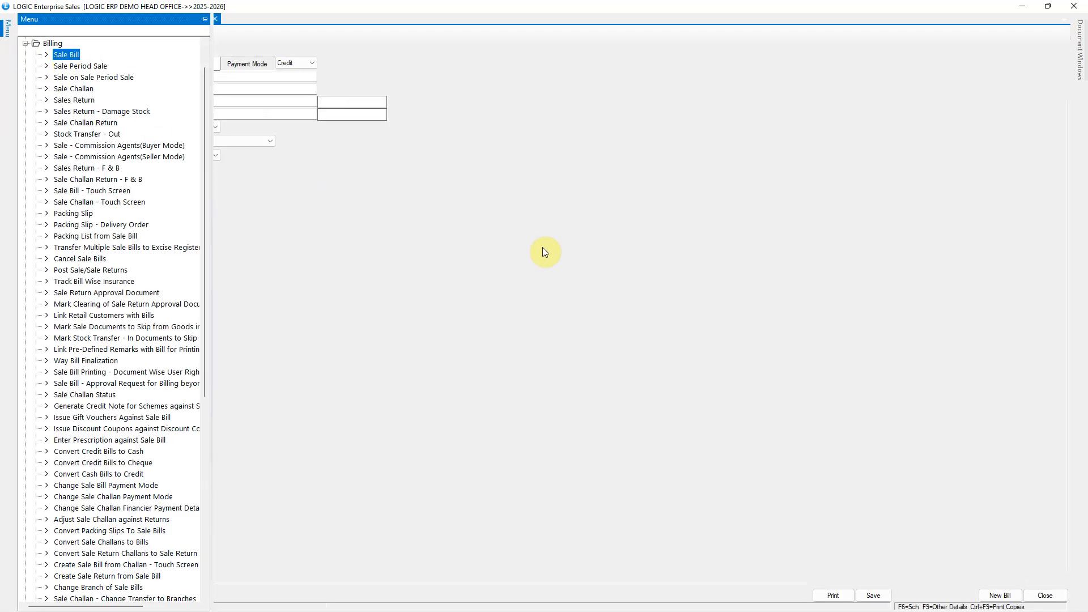
{"action": "left_click", "coordinate": [290, 91]}
{"action": "left_click", "coordinate": [295, 64]}
{"action": "left_click", "coordinate": [298, 82]}
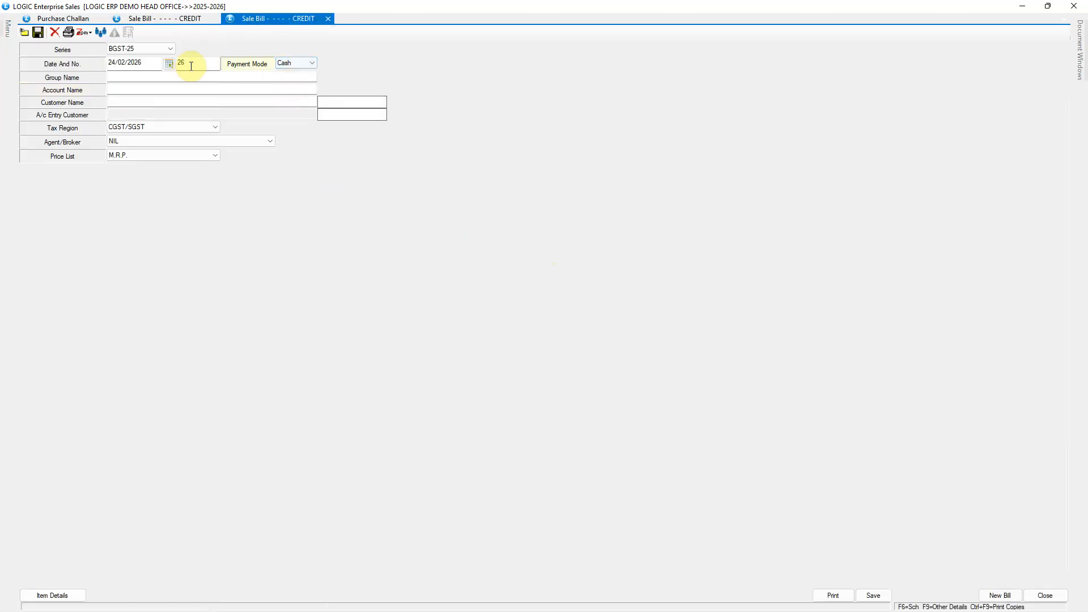
Date the sale bill 20/12/2025, accept the remaining header defaults and continue to its item details.
{"action": "left_click_drag", "start_coordinate": [151, 63], "coordinate": [66, 62]}
{"action": "type", "text": "20/12/2025"}
{"action": "key", "text": "Return"}
{"action": "key", "text": "Return"}
{"action": "key", "text": "Return"}
{"action": "key", "text": "Return"}
{"action": "key", "text": "Return"}
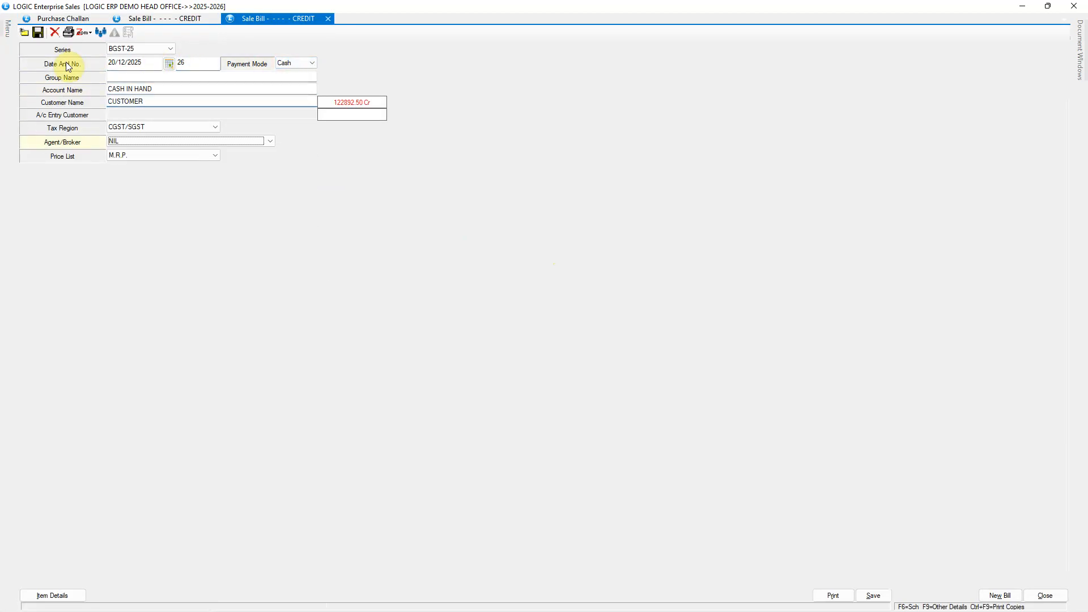
{"action": "key", "text": "Return"}
{"action": "key", "text": "Return"}
Add item code LO57 from lot 999 to the sale bill with quantity 1.
{"action": "type", "text": "L"}
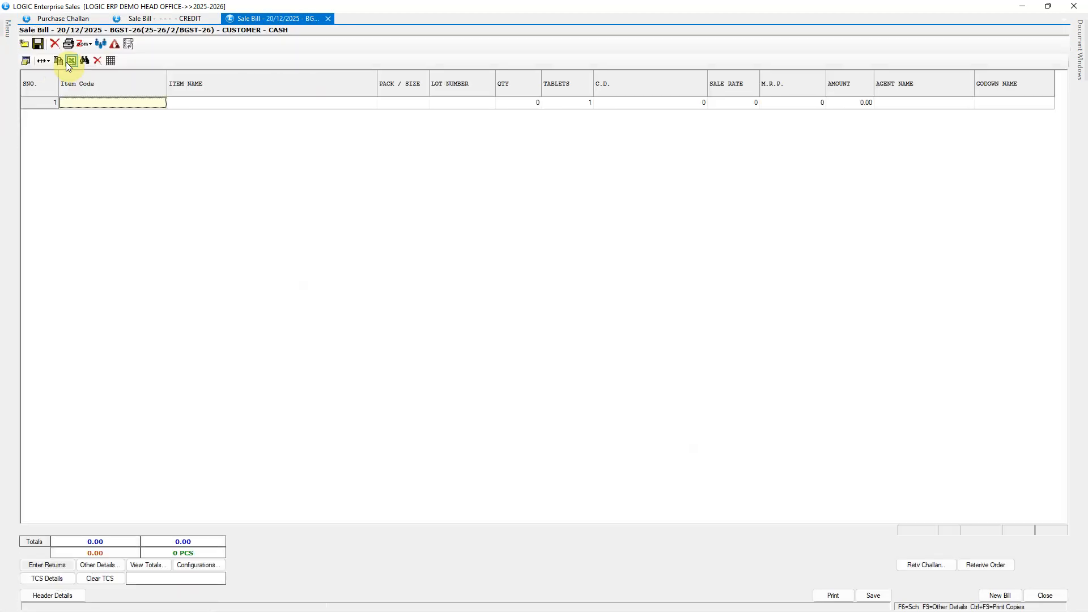
{"action": "type", "text": "O57"}
{"action": "key", "text": "Return"}
{"action": "key", "text": "Return"}
{"action": "key", "text": "Return"}
Add item code LO60 as the sale bill's second row and save the bill.
{"action": "type", "text": "LO60"}
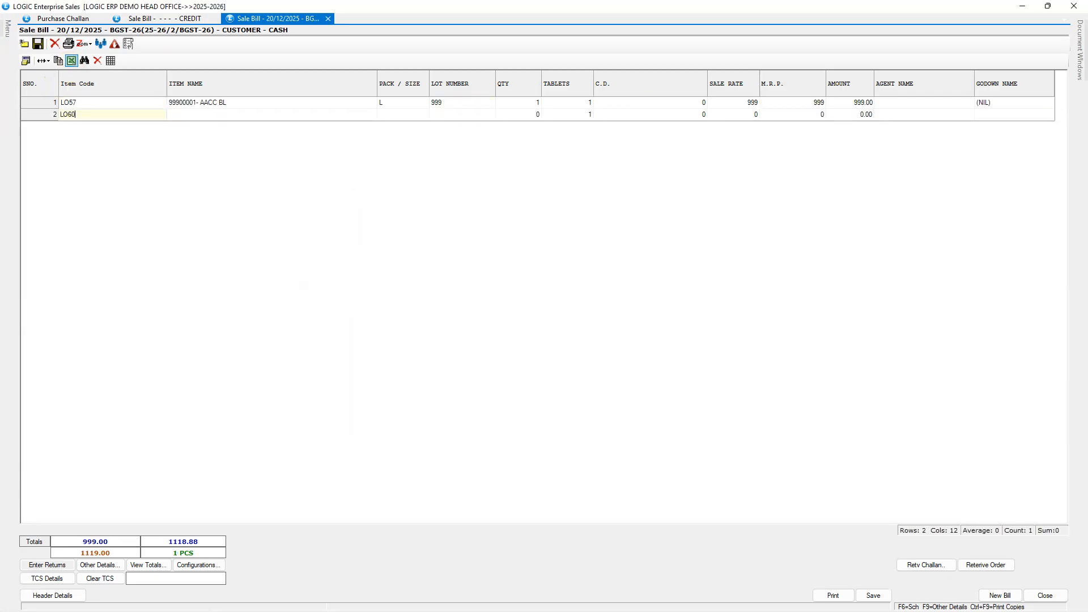
{"action": "key", "text": "Return"}
{"action": "key", "text": "Return"}
{"action": "key", "text": "Return"}
{"action": "key", "text": "Return"}
{"action": "key", "text": "Return"}
{"action": "key", "text": "alt+s"}
{"action": "key", "text": "alt+s"}
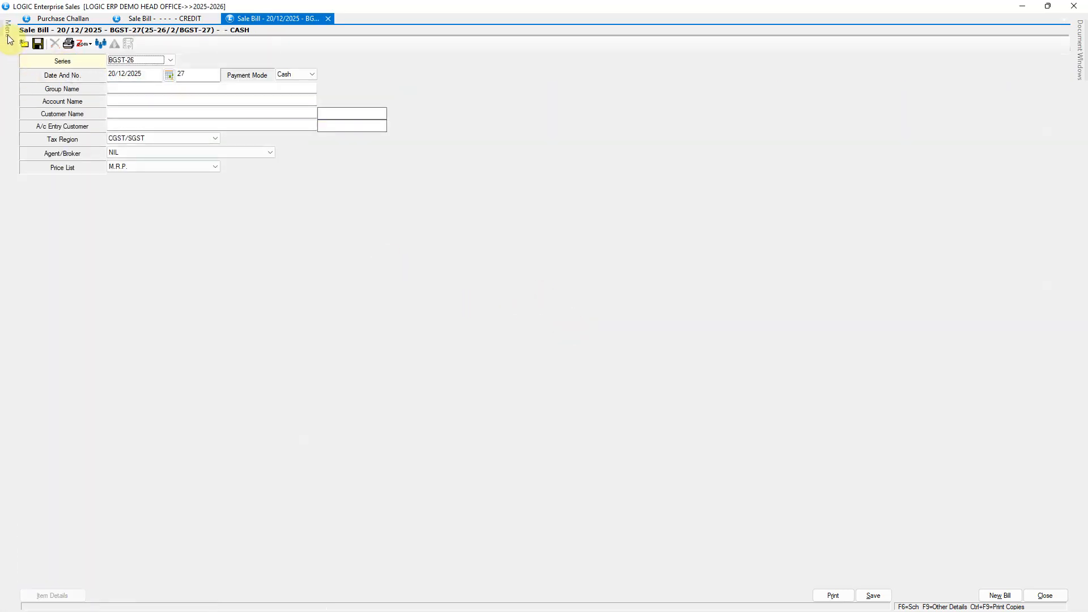
Open a new purchase voucher and set its date to 25/12/2025.
{"action": "left_click", "coordinate": [8, 36]}
{"action": "left_click", "coordinate": [25, 43]}
{"action": "left_click", "coordinate": [58, 47]}
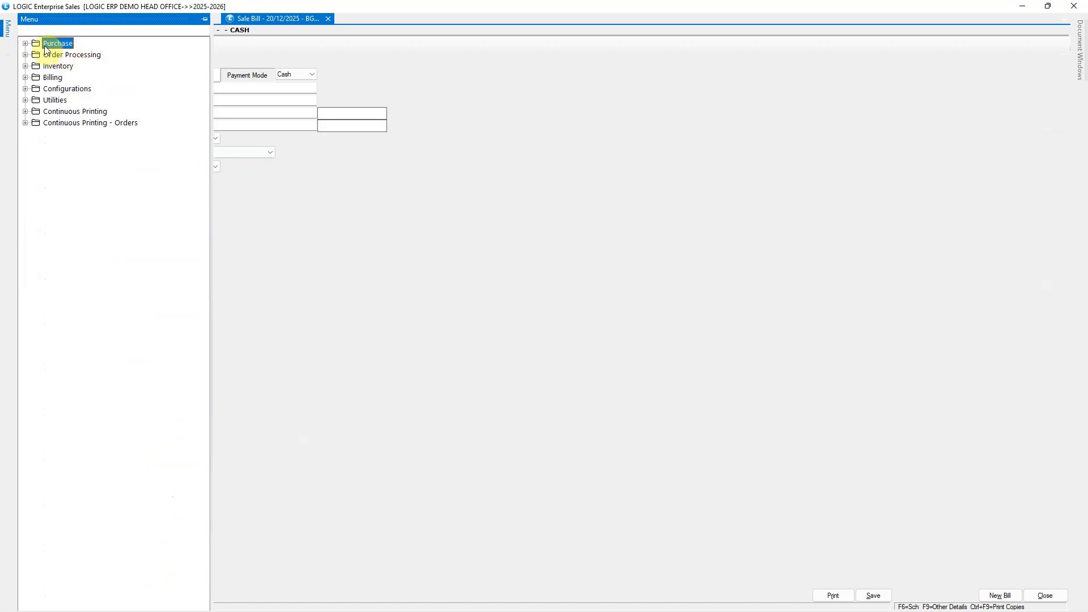
{"action": "left_click", "coordinate": [25, 44]}
{"action": "left_click", "coordinate": [73, 55]}
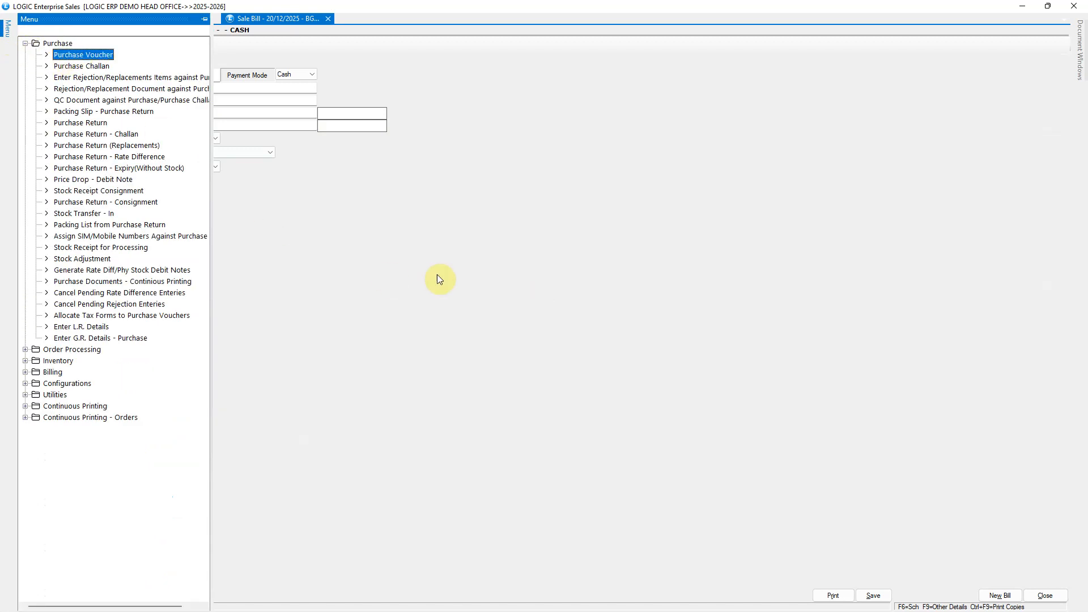
{"action": "key", "text": "Return"}
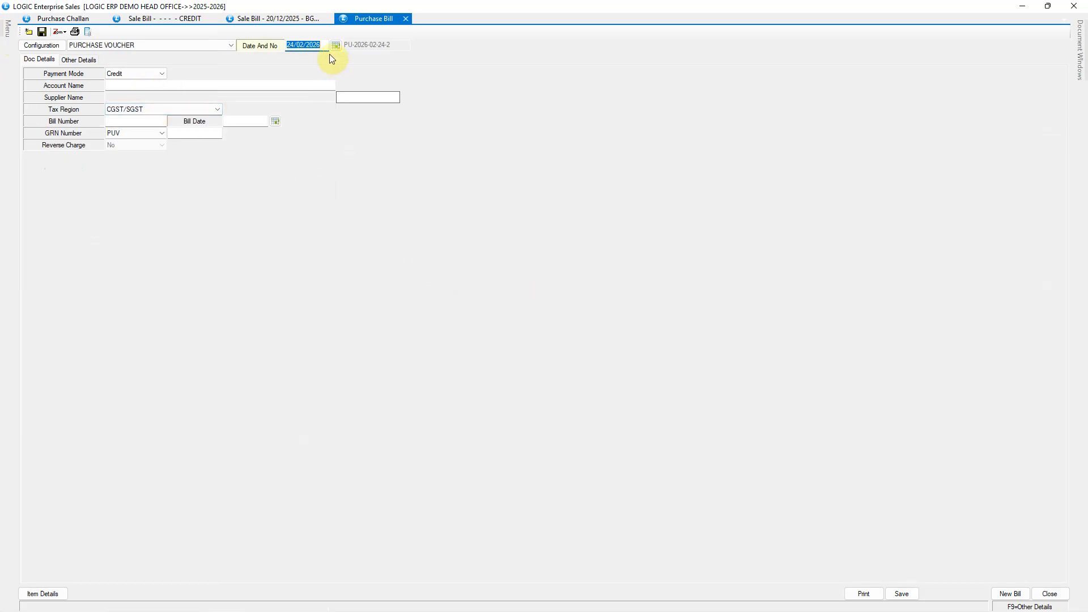
{"action": "type", "text": "25122025"}
{"action": "key", "text": "Return"}
Choose the supplier account LOGIC ERP NEXT for the purchase bill and enter bill number PUV-122.
{"action": "type", "text": "LOGIC ERP"}
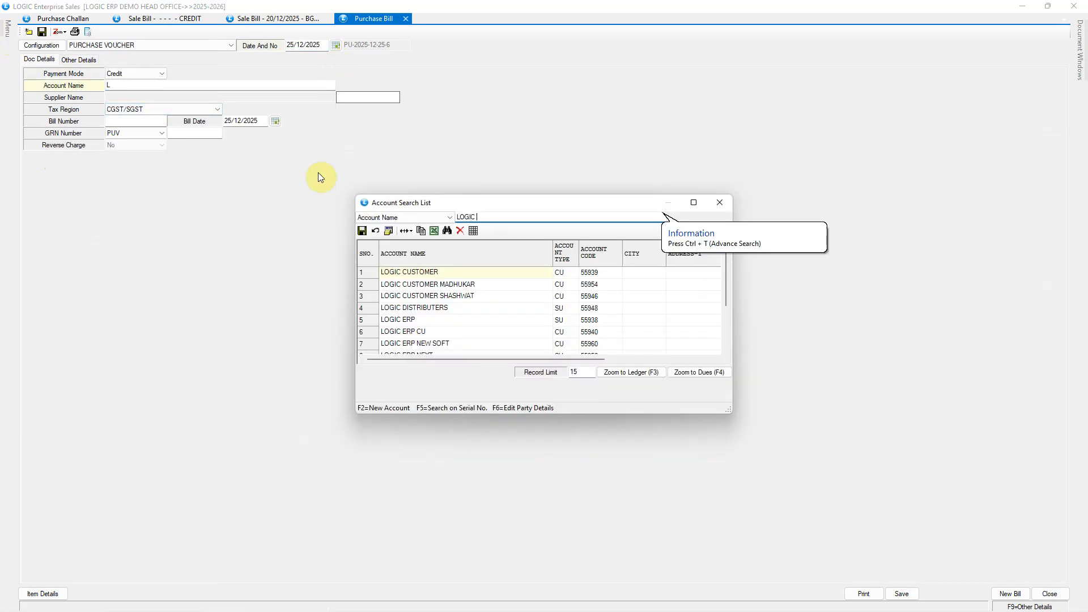
{"action": "key", "text": "Down"}
{"action": "key", "text": "Down"}
{"action": "key", "text": "Down"}
{"action": "key", "text": "Return"}
{"action": "key", "text": "Return"}
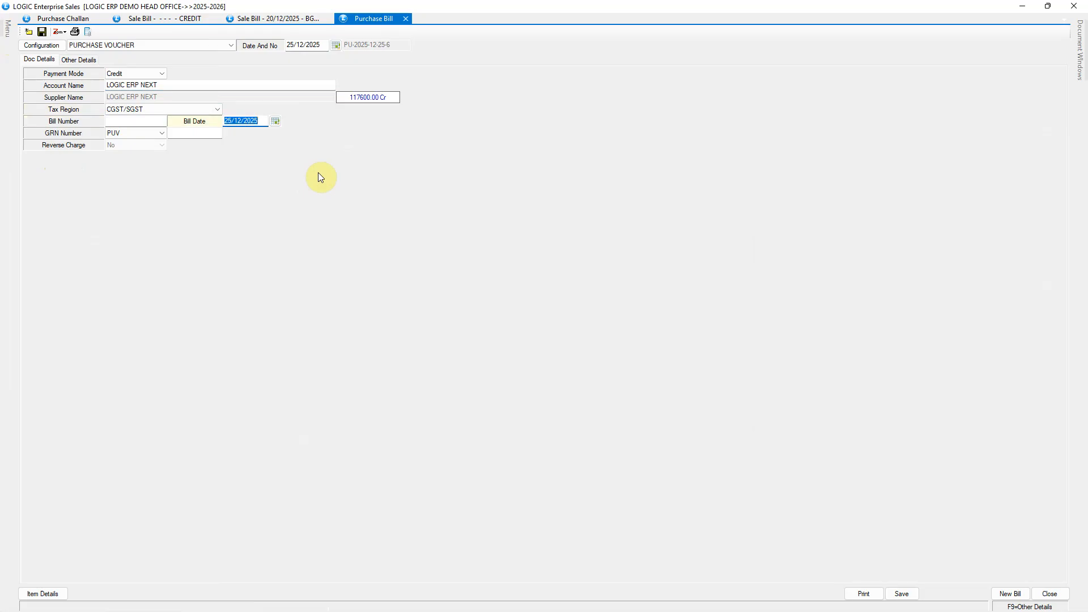
{"action": "left_click", "coordinate": [153, 120]}
{"action": "type", "text": "PUV-122"}
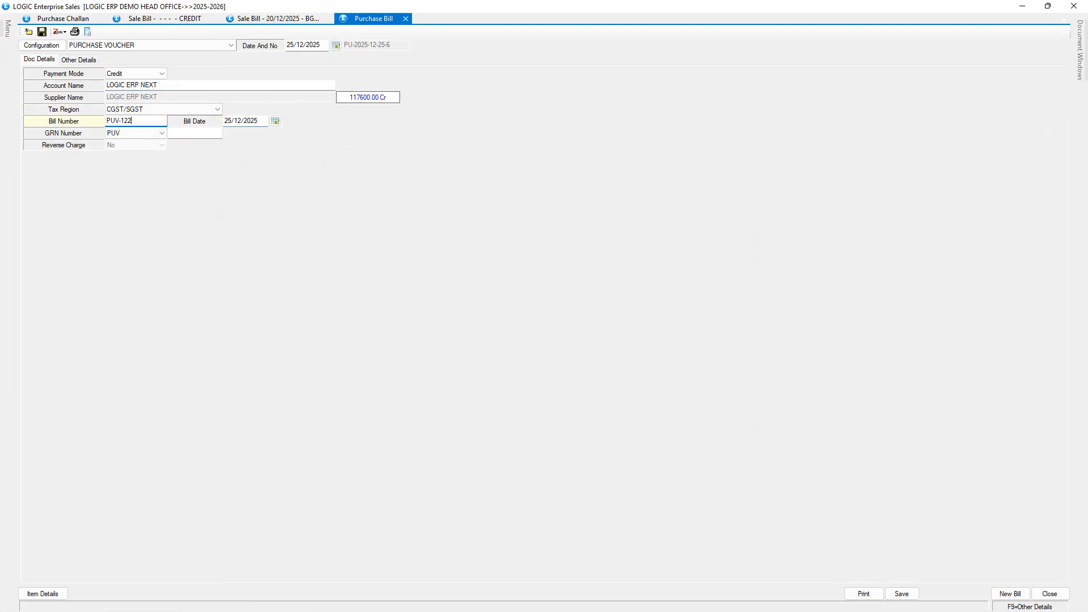
Load the items of purchase challan CH-454545 into the purchase bill's item details.
{"action": "left_click", "coordinate": [45, 593]}
{"action": "left_click", "coordinate": [263, 567]}
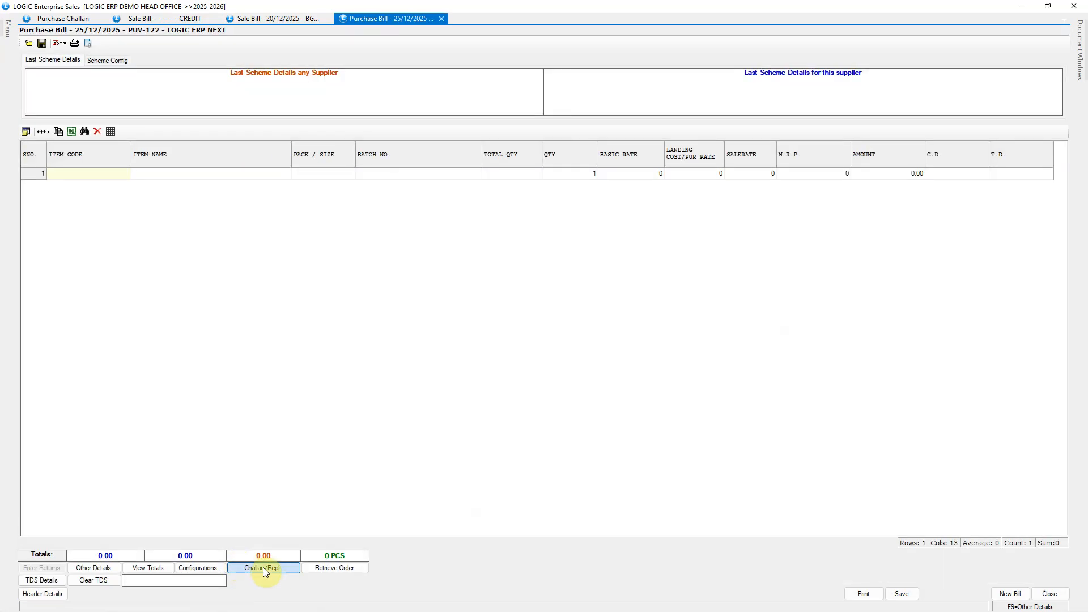
{"action": "left_click", "coordinate": [399, 307]}
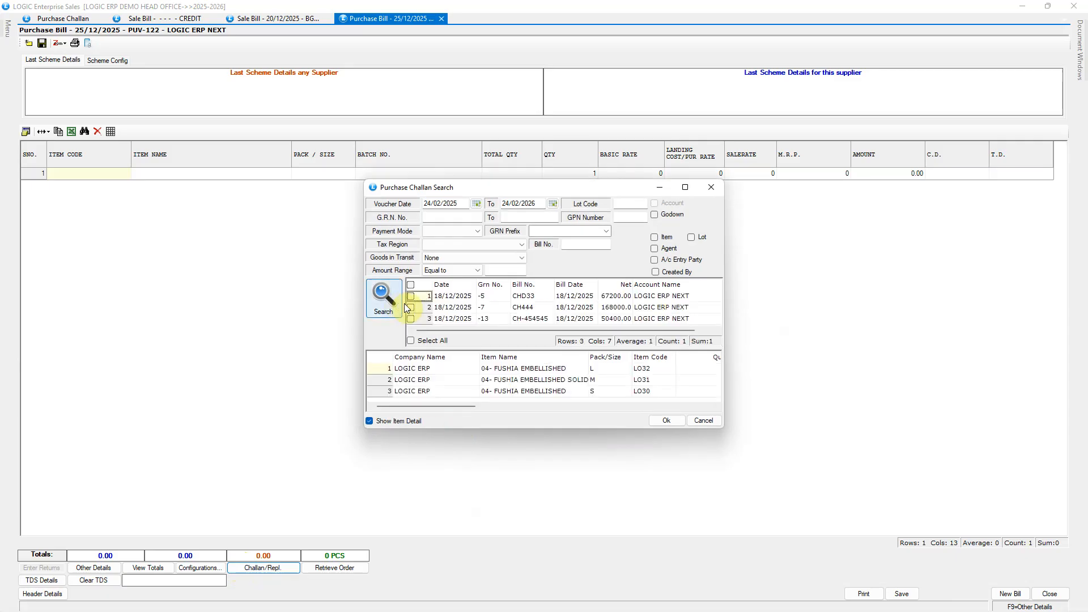
{"action": "left_click", "coordinate": [666, 421]}
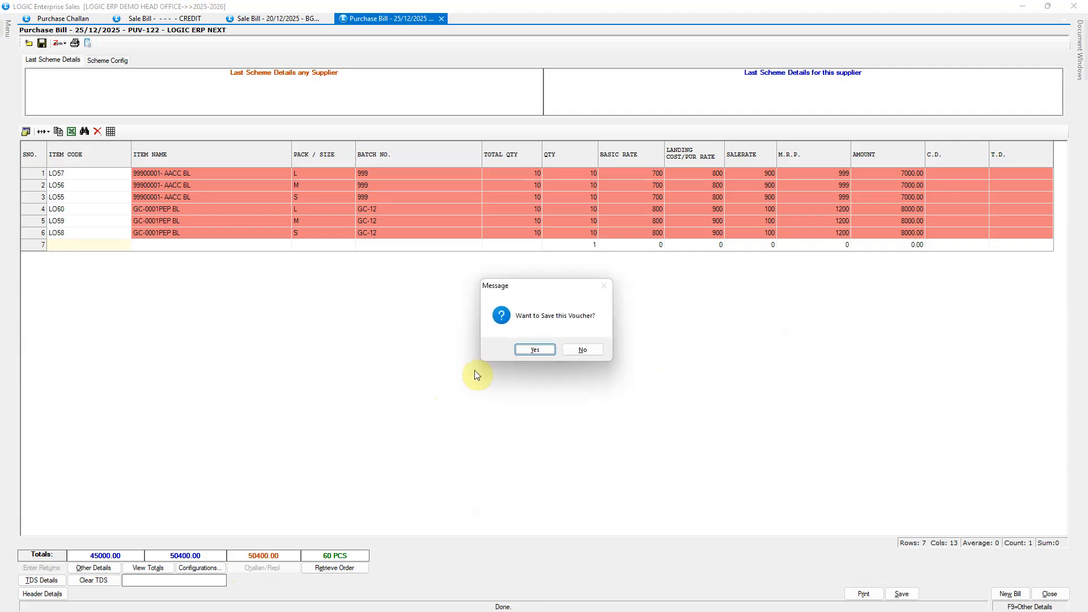
Save the purchase voucher, selecting a godown for its stock.
{"action": "left_click", "coordinate": [539, 350]}
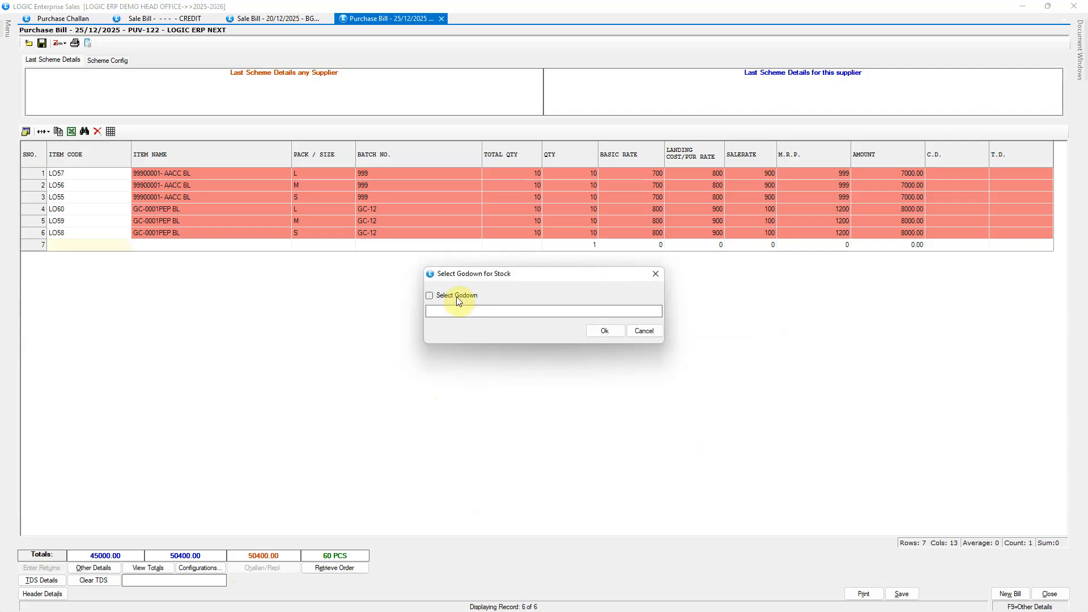
{"action": "left_click", "coordinate": [458, 301]}
{"action": "left_click", "coordinate": [451, 308]}
{"action": "left_click", "coordinate": [638, 390]}
{"action": "left_click", "coordinate": [602, 331]}
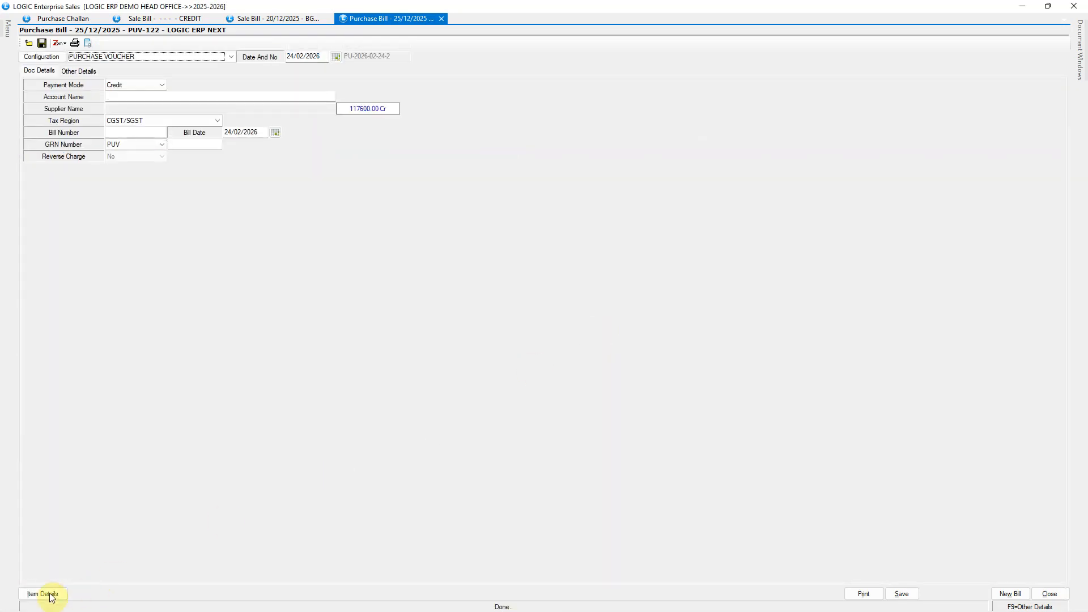
Find the saved purchase bill PUV-122 dated 25/12/2025 and reopen it to review its item rates.
{"action": "left_click", "coordinate": [50, 594]}
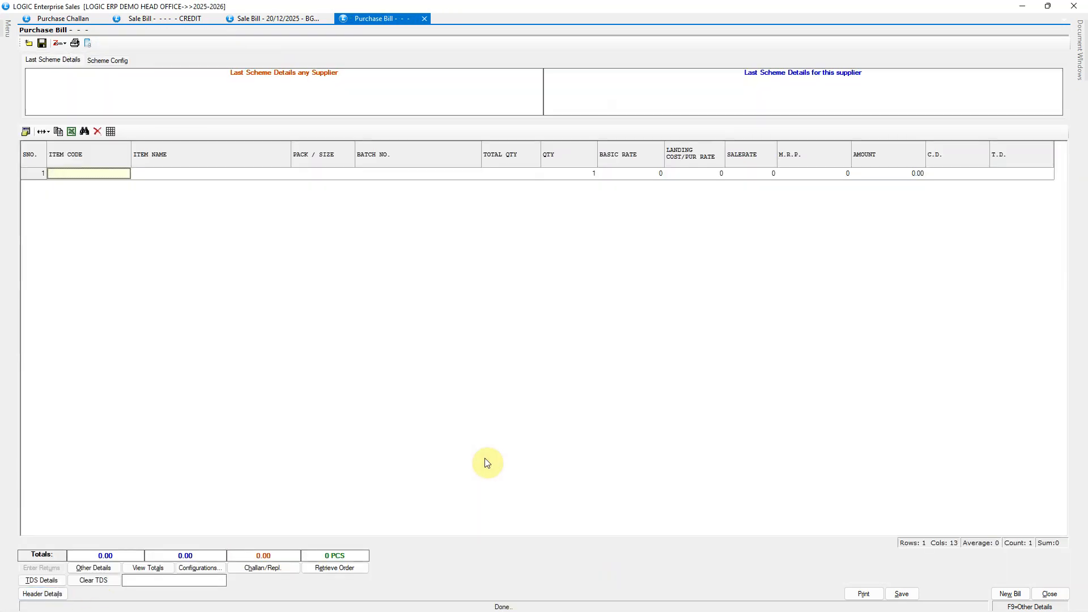
{"action": "left_click", "coordinate": [387, 298]}
{"action": "left_click", "coordinate": [539, 323]}
{"action": "scroll", "coordinate": [539, 323], "scroll_direction": "down", "scroll_amount": 1}
{"action": "left_click", "coordinate": [667, 420]}
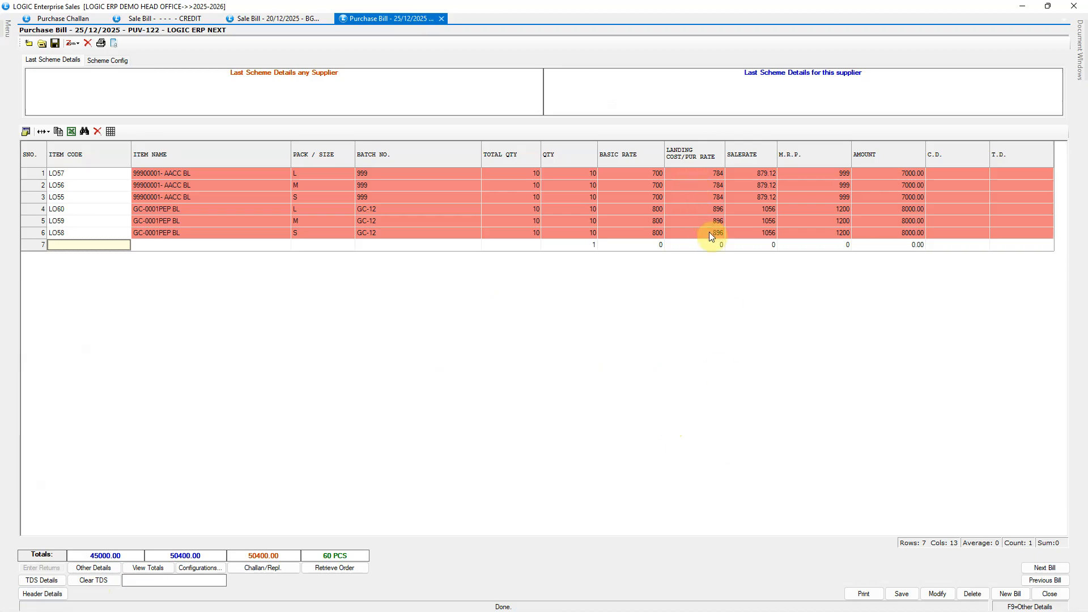
Look up item LO57's lots, inspect the rates in the details of lot 999 and close them without changes.
{"action": "left_click", "coordinate": [92, 245]}
{"action": "type", "text": "LO57"}
{"action": "key", "text": "Return"}
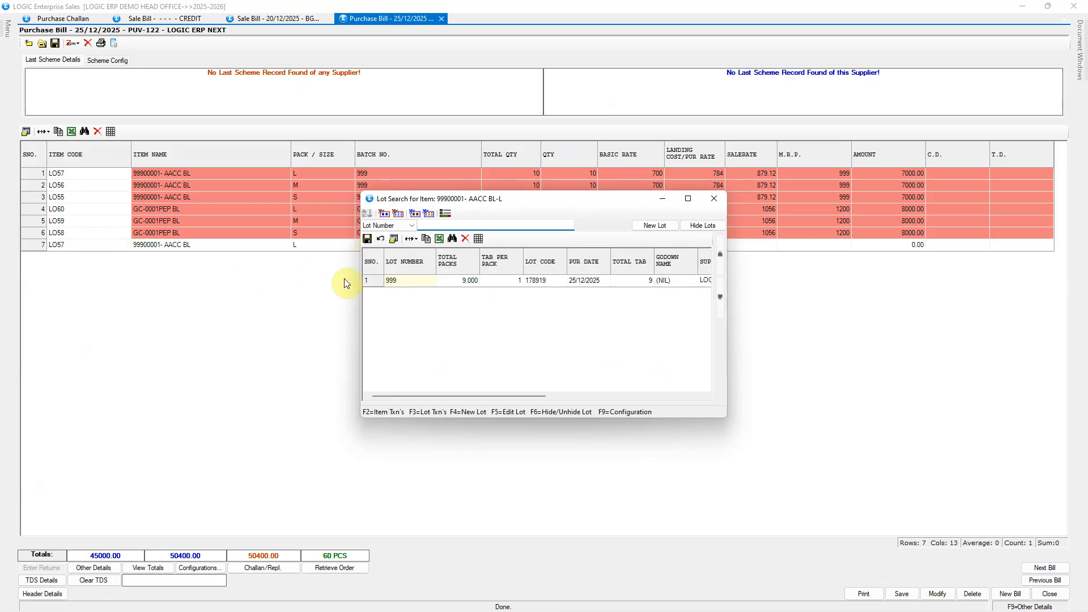
{"action": "key", "text": "F5"}
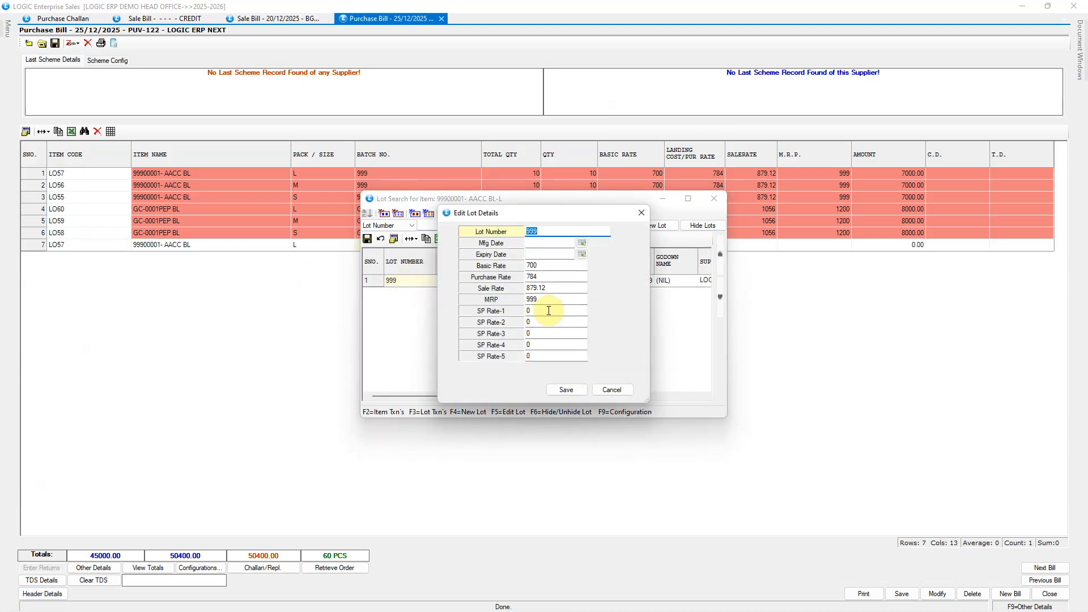
{"action": "left_click", "coordinate": [617, 390]}
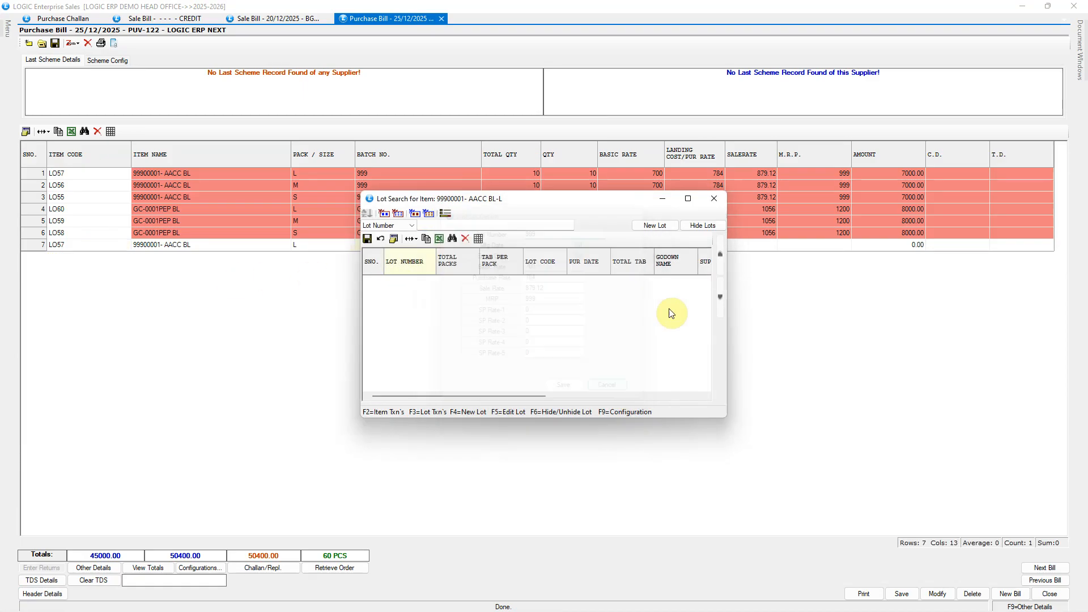
{"action": "left_click", "coordinate": [713, 200]}
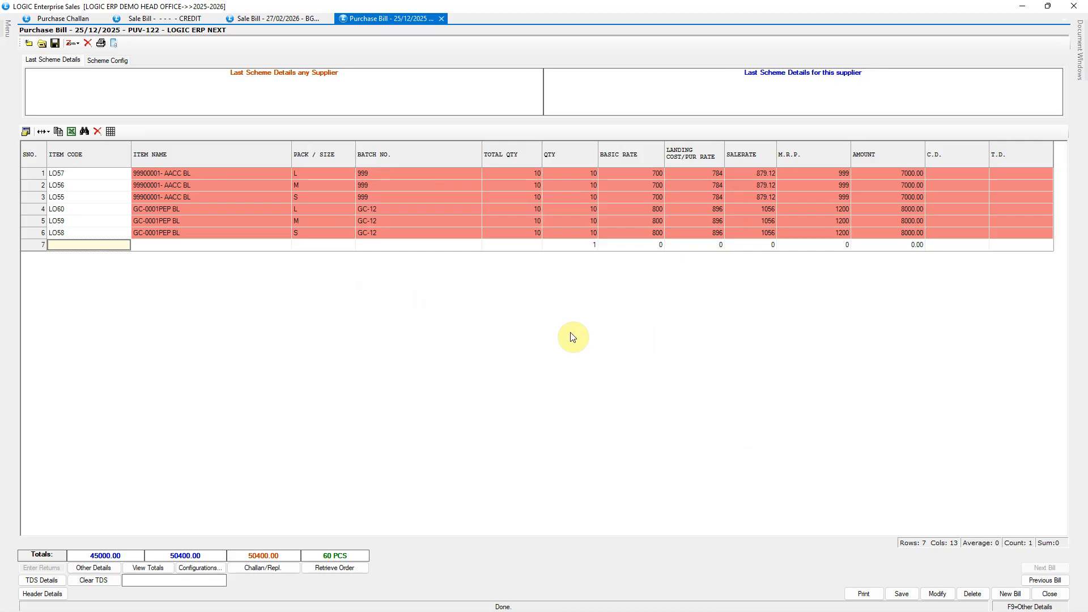
In the PURCHASE CHALLAN configuration, enable calculating P.R. and S.R. through formula and save the configuration.
{"action": "left_click", "coordinate": [67, 18]}
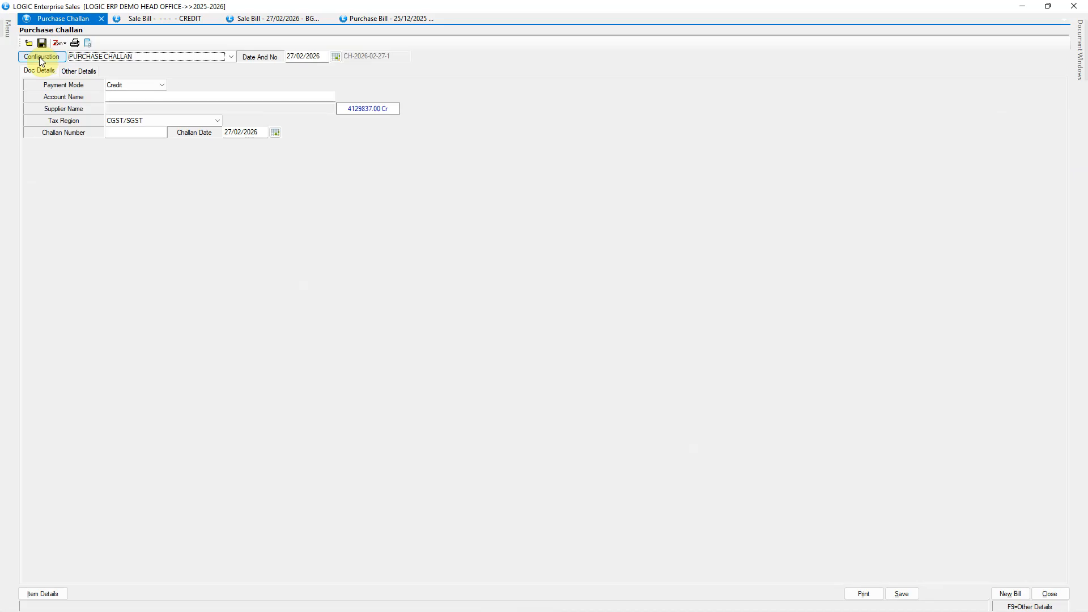
{"action": "left_click", "coordinate": [42, 59]}
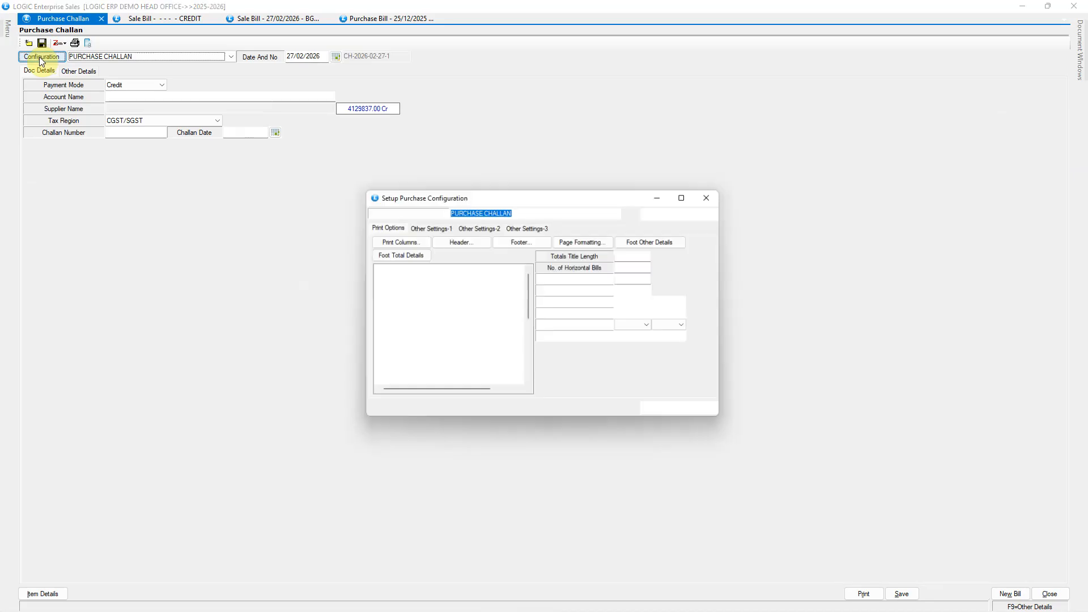
{"action": "left_click", "coordinate": [434, 226]}
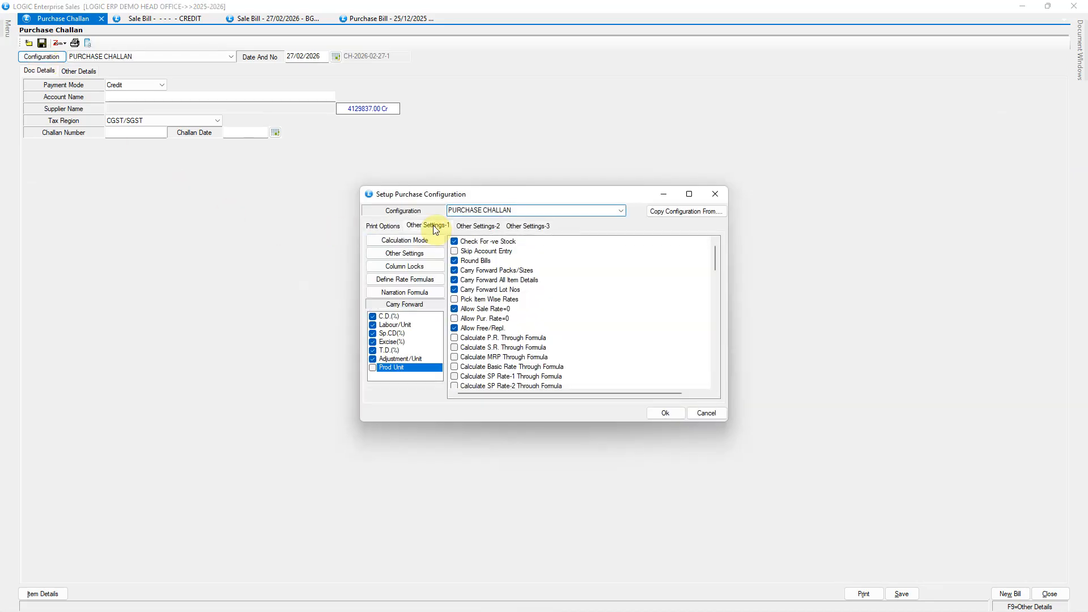
{"action": "left_click", "coordinate": [504, 340]}
{"action": "left_click", "coordinate": [504, 349]}
{"action": "left_click", "coordinate": [504, 358]}
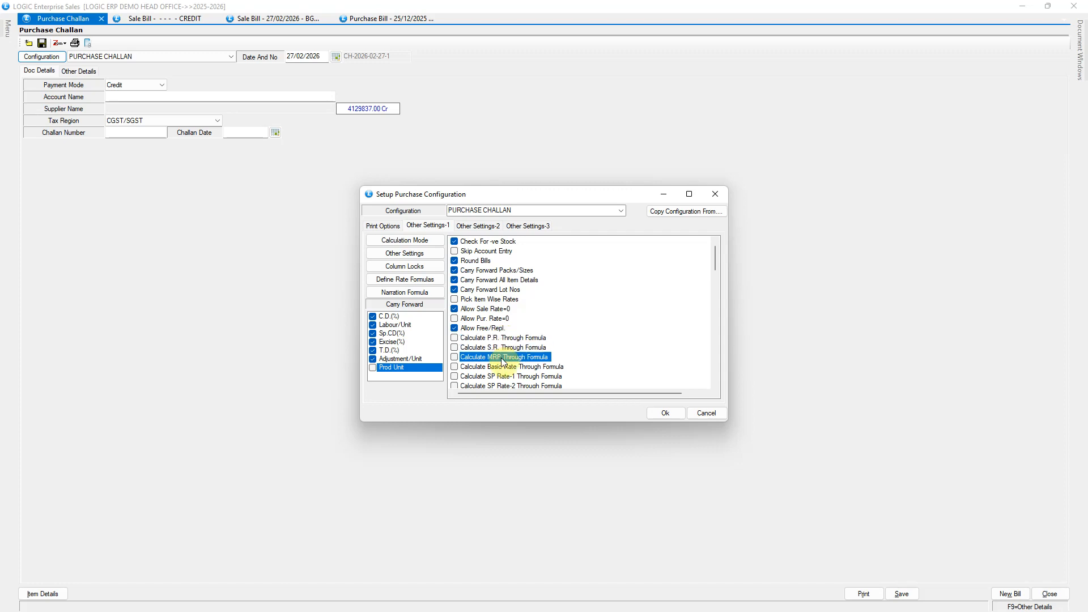
{"action": "left_click", "coordinate": [462, 339]}
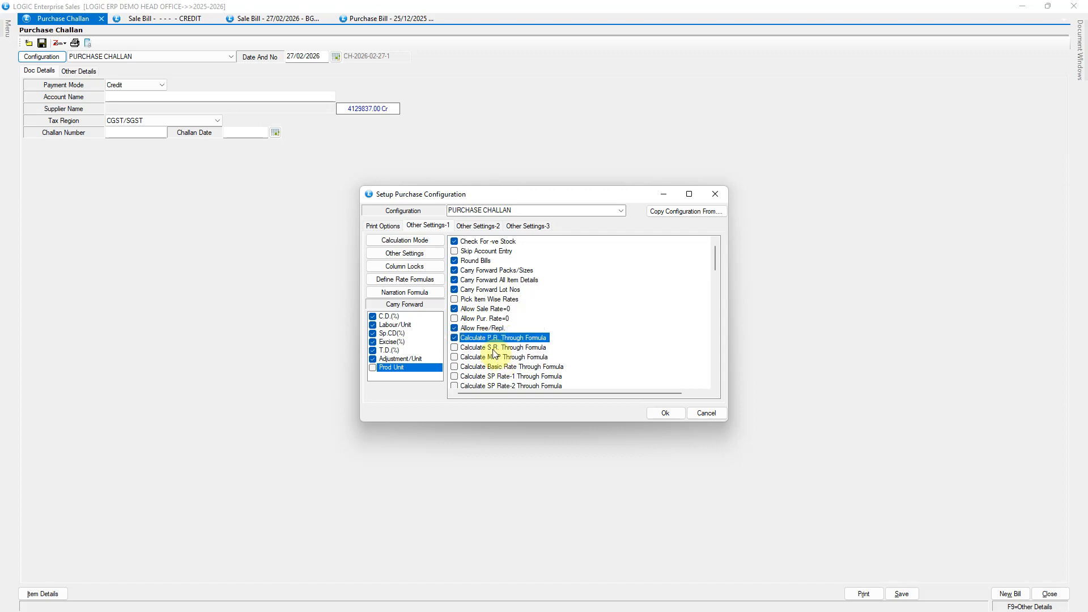
{"action": "left_click", "coordinate": [459, 350]}
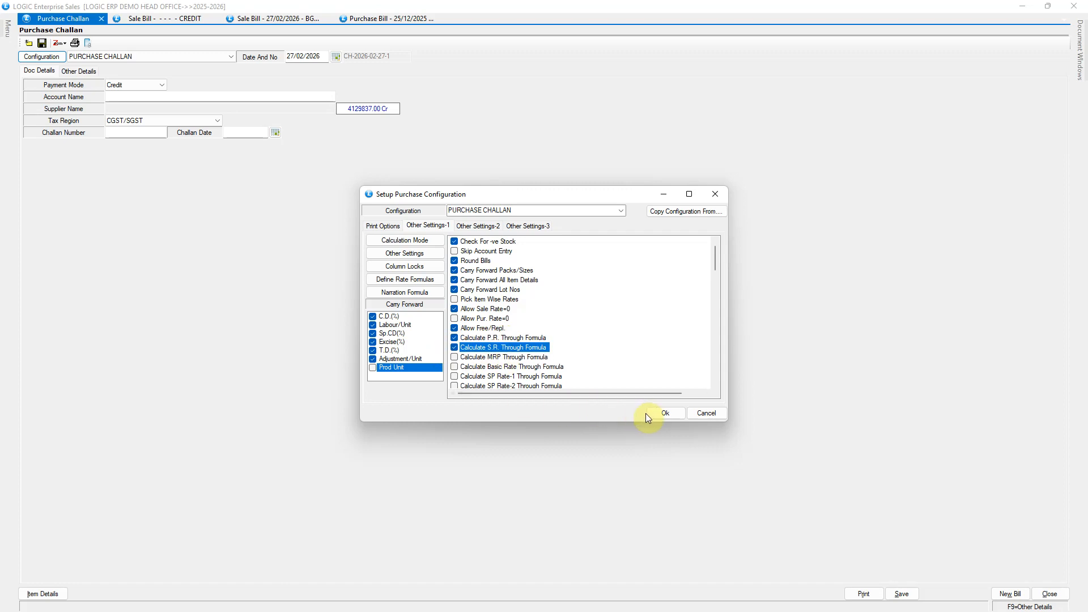
{"action": "left_click", "coordinate": [663, 413]}
{"action": "left_click", "coordinate": [526, 349]}
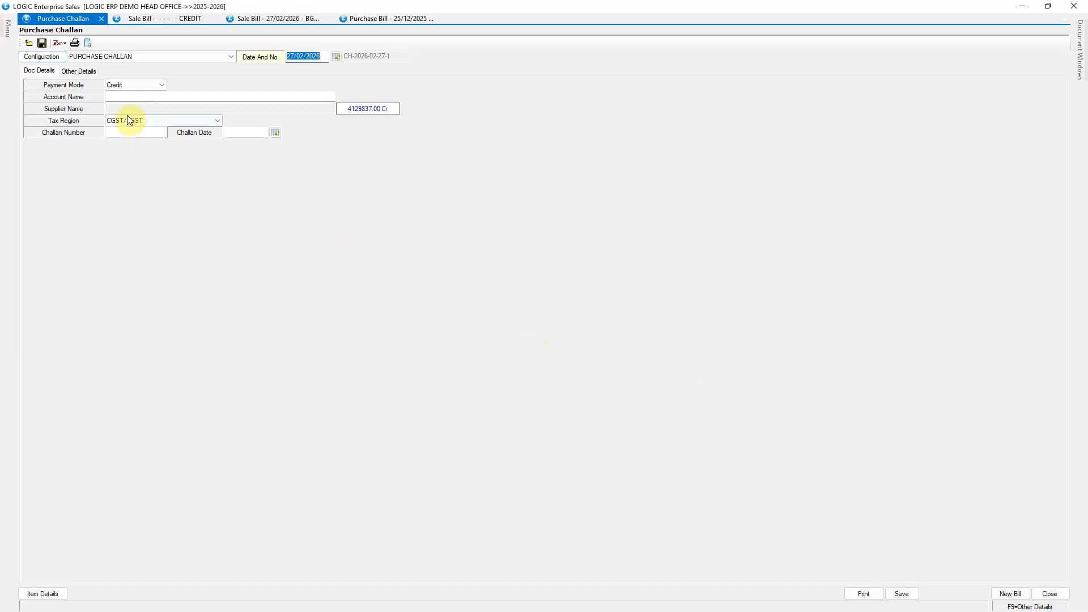
Set the new purchase challan's date to 15/12/2025, supplier account to LOGIC ERP and challan number to CHOOO12.
{"action": "left_click", "coordinate": [144, 97]}
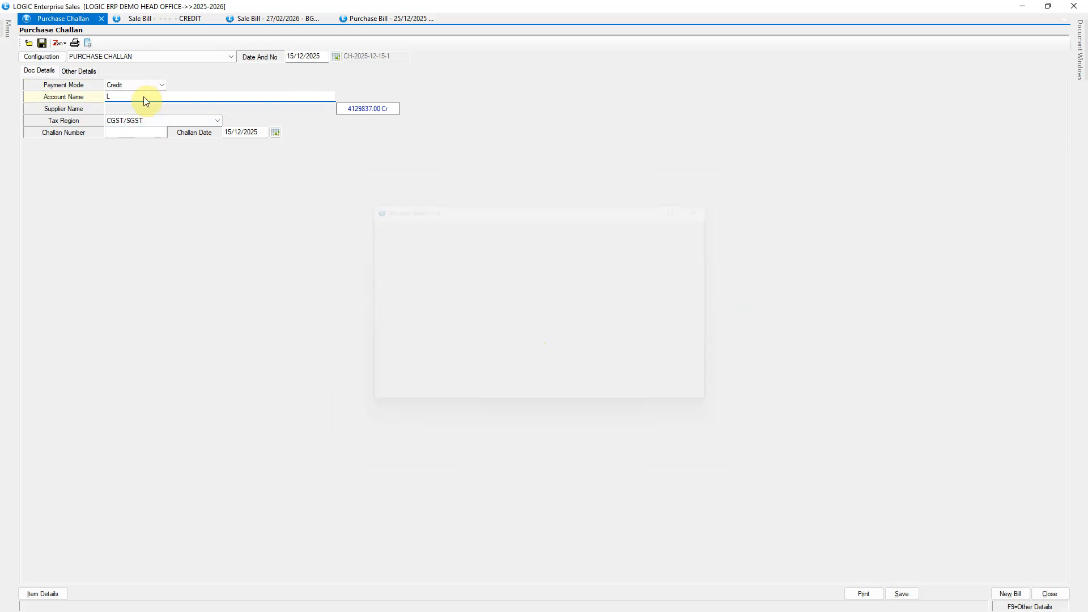
{"action": "type", "text": "LOGIC"}
{"action": "key", "text": "Down"}
{"action": "key", "text": "Down"}
{"action": "key", "text": "Return"}
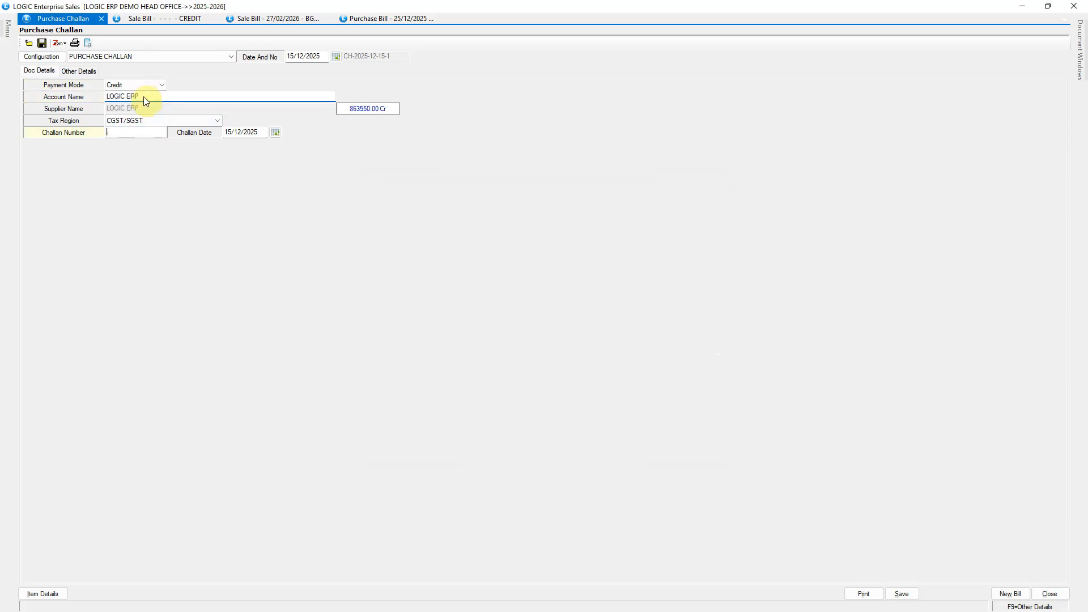
{"action": "type", "text": "CH00012"}
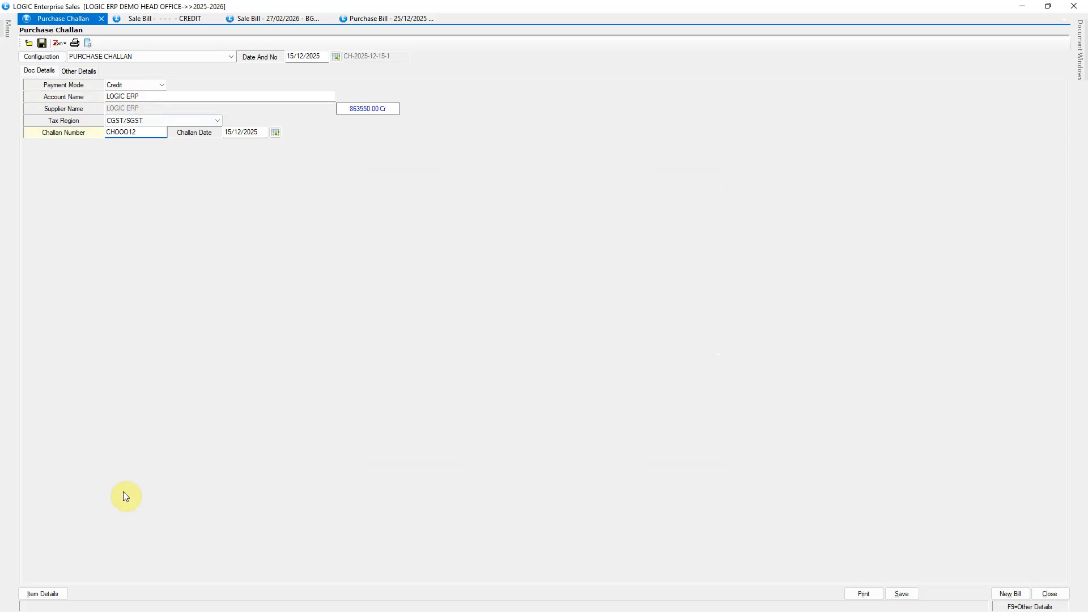
Continue to the challan's item details, search items for CODE and choose CODE SHEE DRESS BL.
{"action": "left_click", "coordinate": [43, 593]}
{"action": "left_click", "coordinate": [130, 100]}
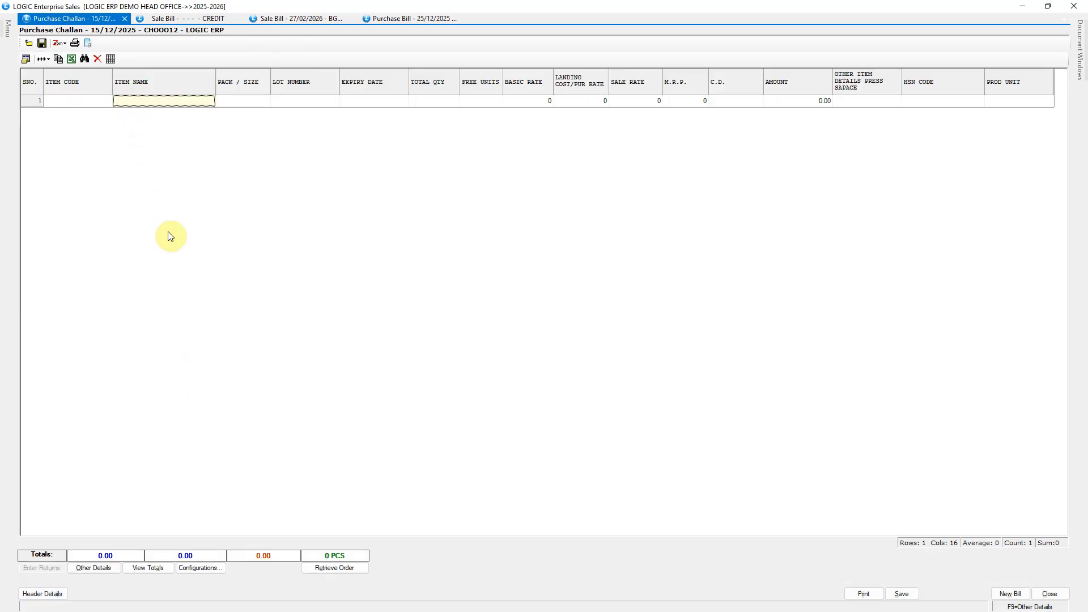
{"action": "type", "text": "CODE"}
{"action": "key", "text": "Down"}
{"action": "key", "text": "Down"}
{"action": "key", "text": "Down"}
{"action": "key", "text": "Return"}
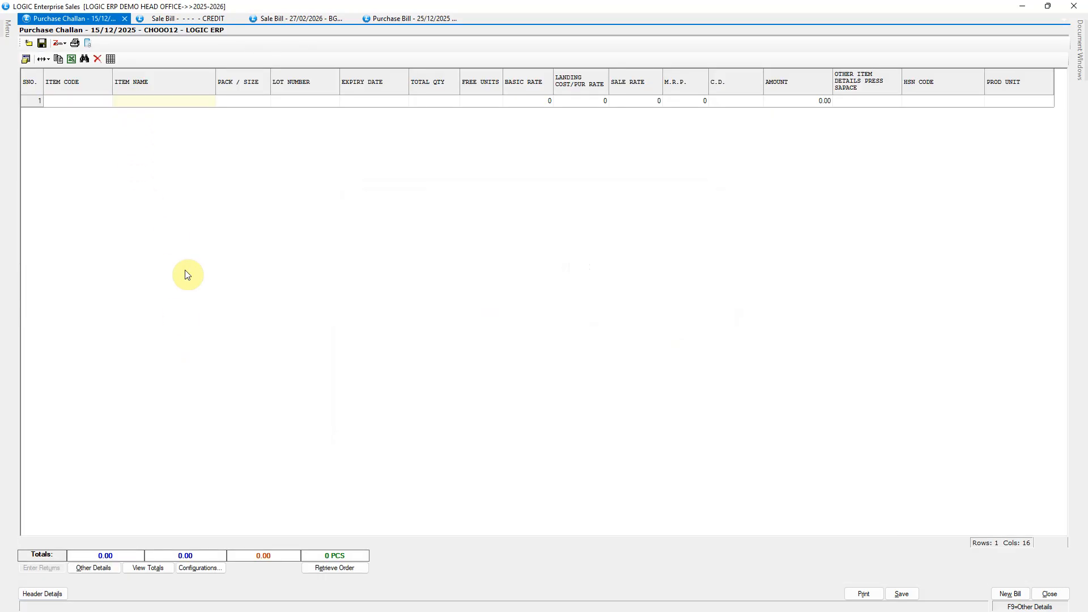
Enter lot number 0001 and a total quantity of 10 for CODE SHEE DRESS BL.
{"action": "type", "text": "0001"}
{"action": "key", "text": "Return"}
{"action": "key", "text": "Return"}
{"action": "type", "text": "10"}
{"action": "key", "text": "Return"}
{"action": "key", "text": "Return"}
Set CODE SHEE DRESS BL's basic rate to 1100 and M.R.P. to 1599, and check the calculated sale rates.
{"action": "type", "text": "1100"}
{"action": "key", "text": "Return"}
{"action": "key", "text": "Return"}
{"action": "type", "text": "1599"}
{"action": "key", "text": "Return"}
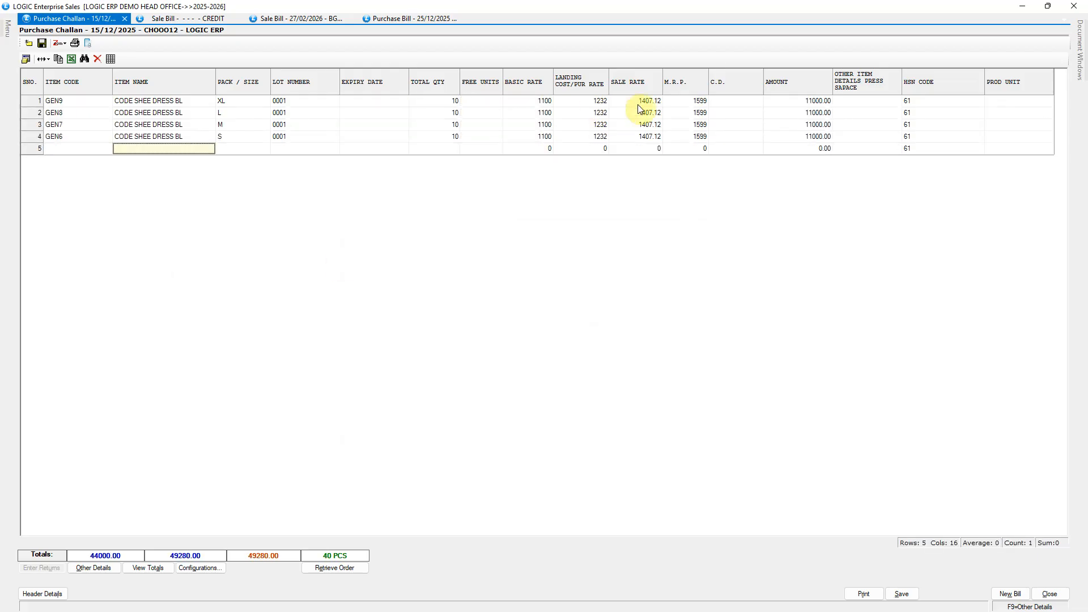
{"action": "left_click", "coordinate": [683, 112]}
{"action": "left_click", "coordinate": [635, 112]}
{"action": "key", "text": "Down"}
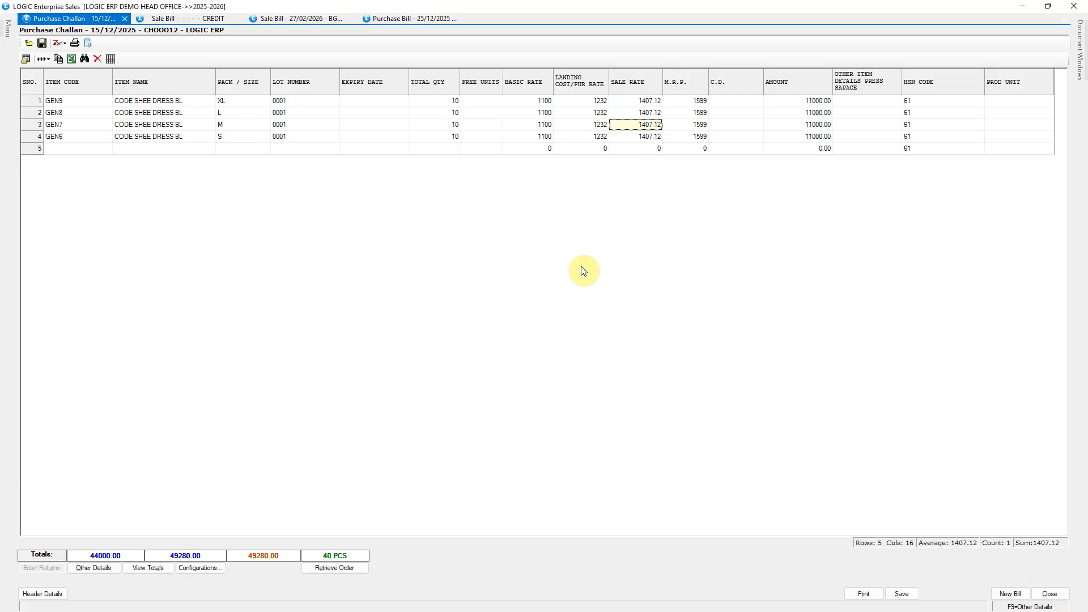